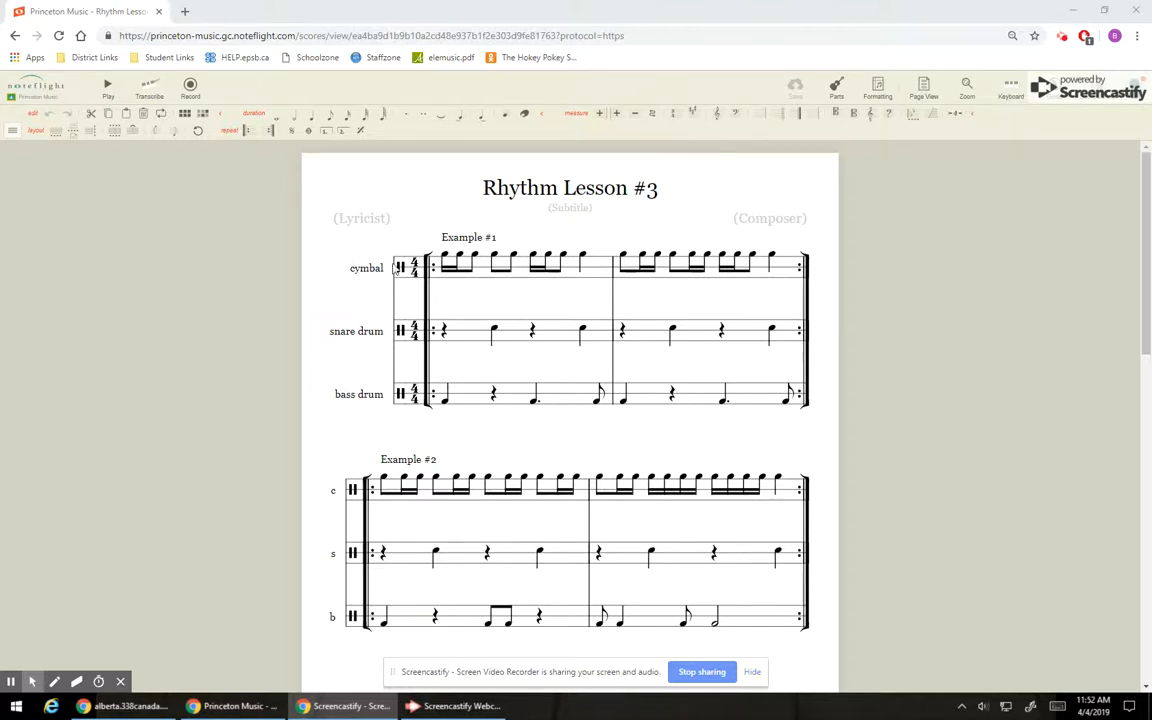
Play back Example #1 starting from its first cymbal note, and stop the playback.
scroll(400, 266, down, 3)
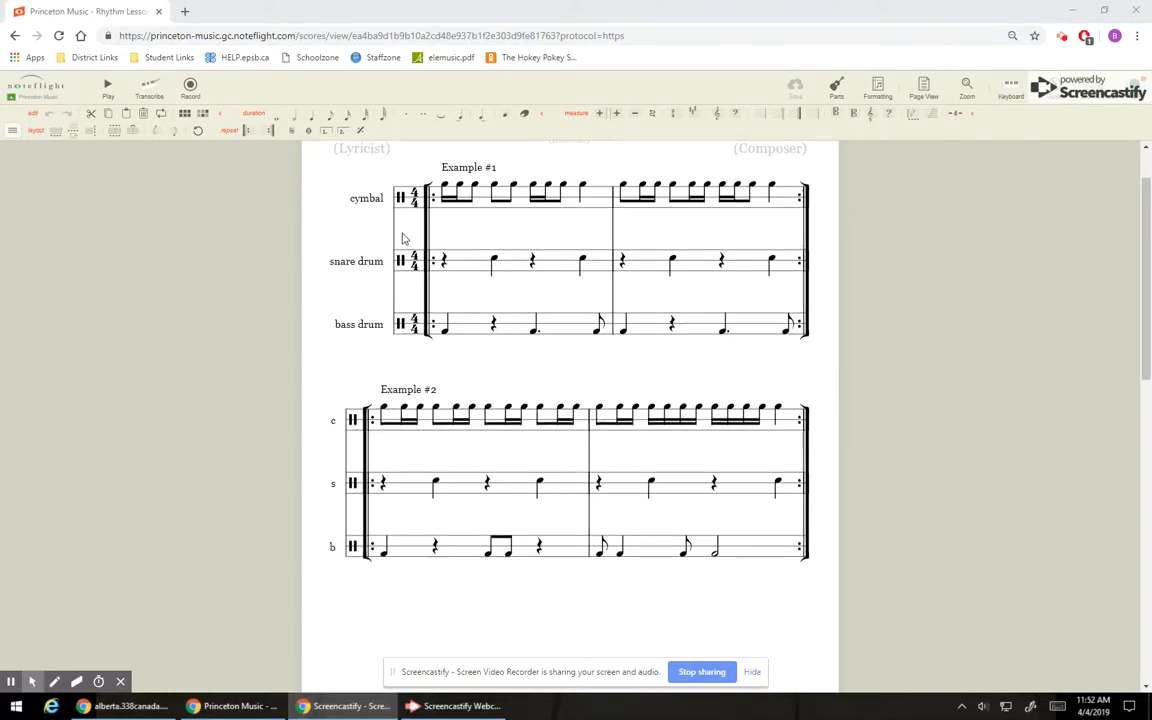
scroll(404, 241, up, 3)
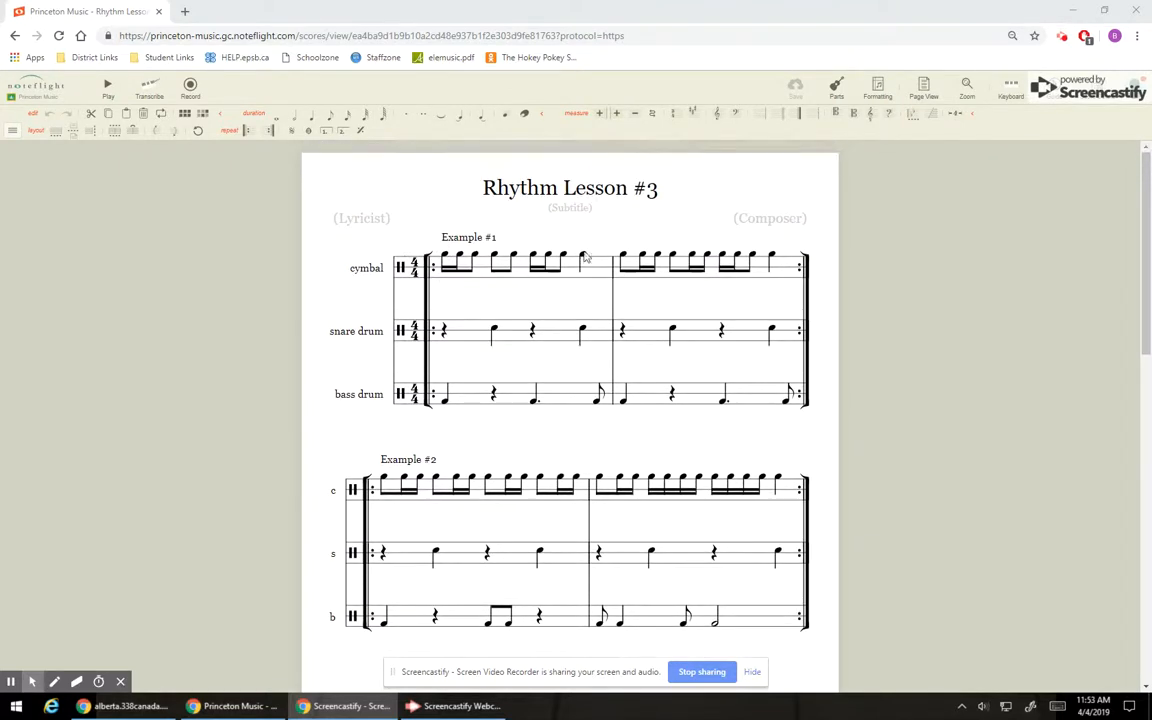
scroll(598, 355, down, 15)
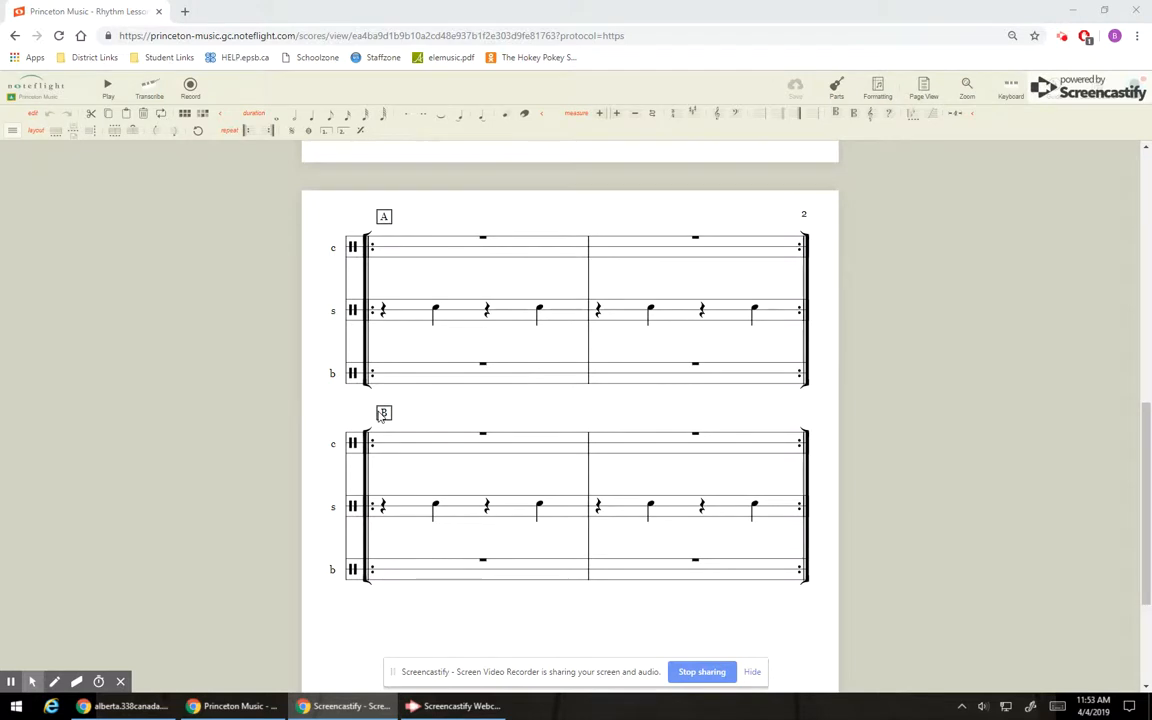
scroll(384, 380, up, 15)
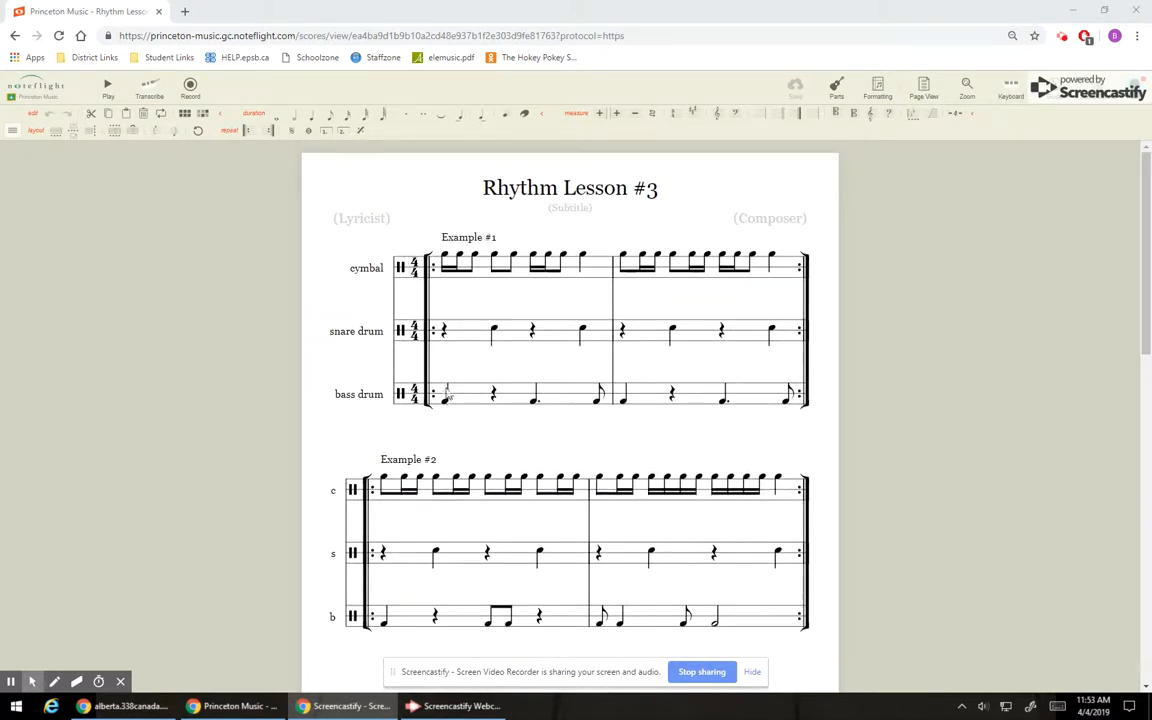
click(442, 254)
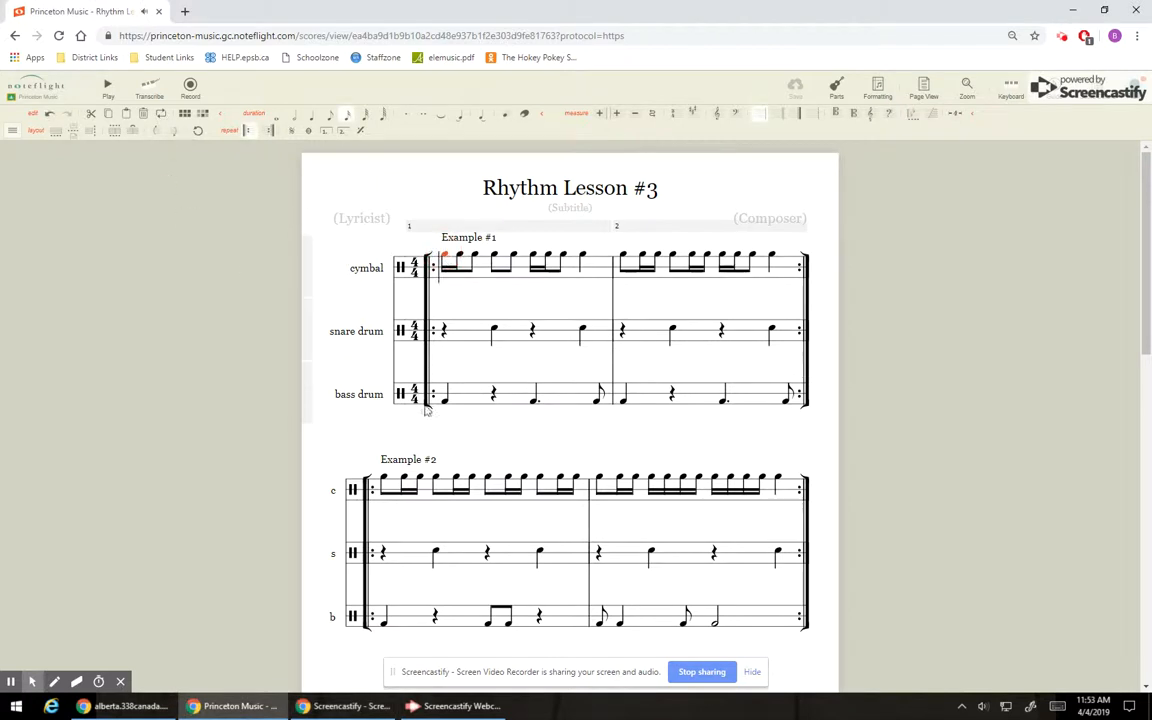
click(108, 90)
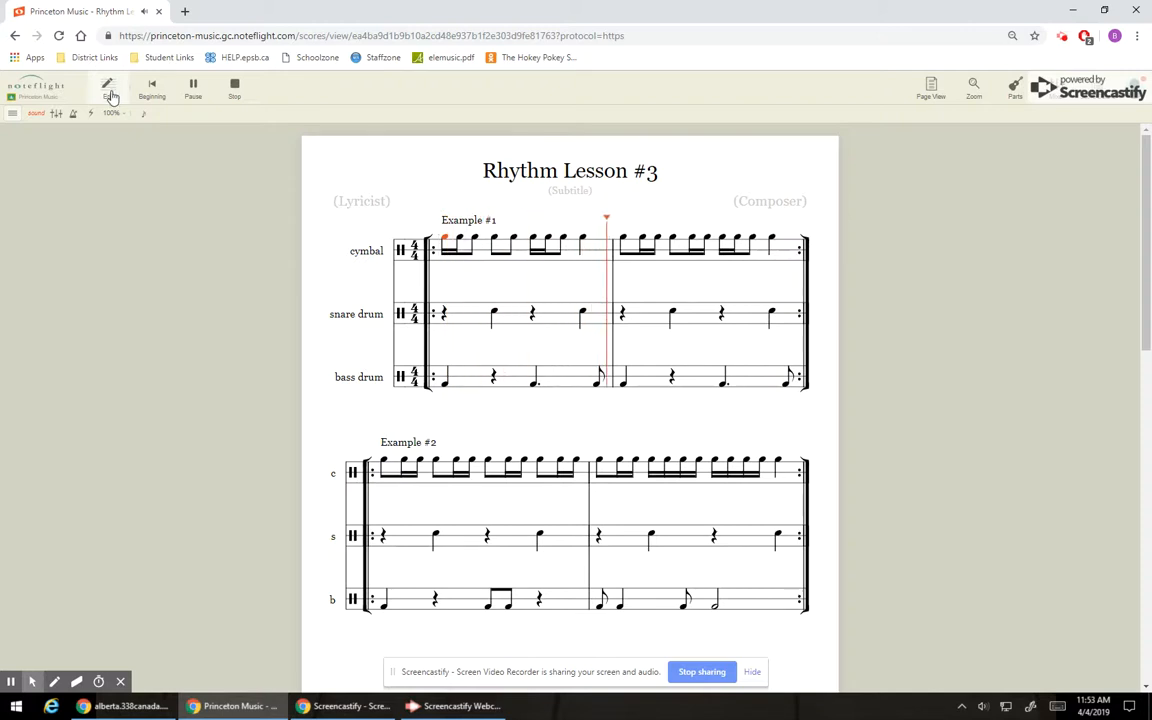
click(233, 88)
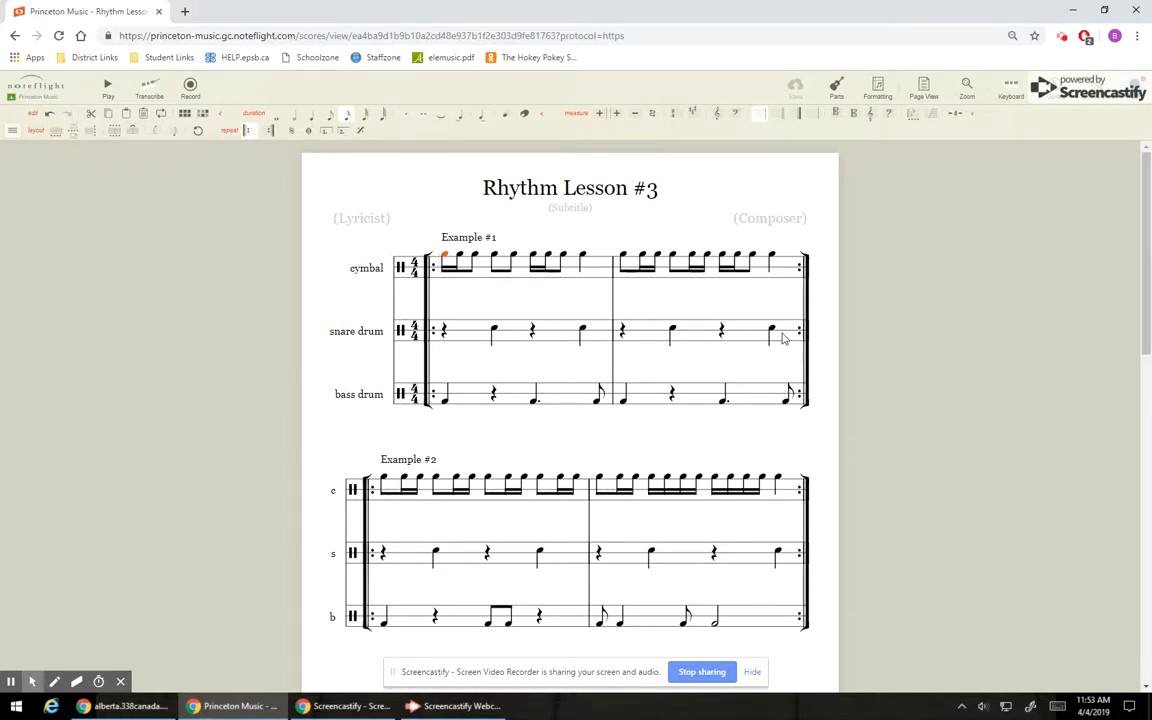
Inspect the first and the dotted bass drum notes in the first measure of Example #1.
scroll(782, 333, down, 7)
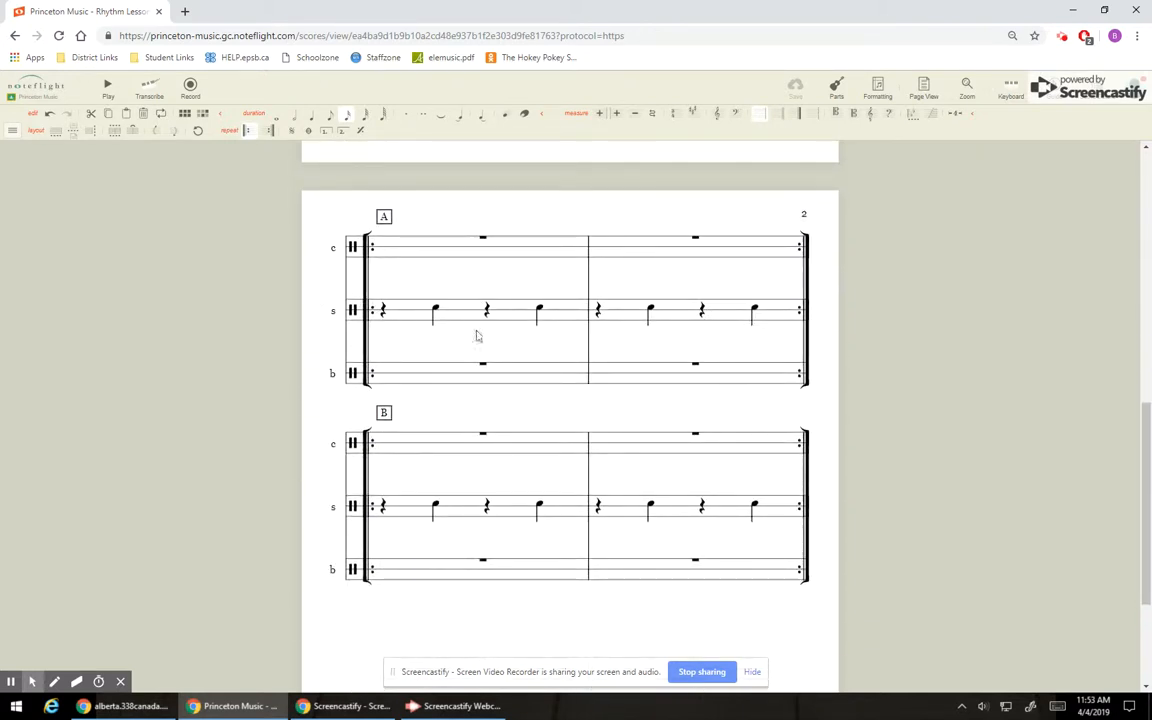
scroll(793, 315, up, 5)
scroll(793, 315, up, 3)
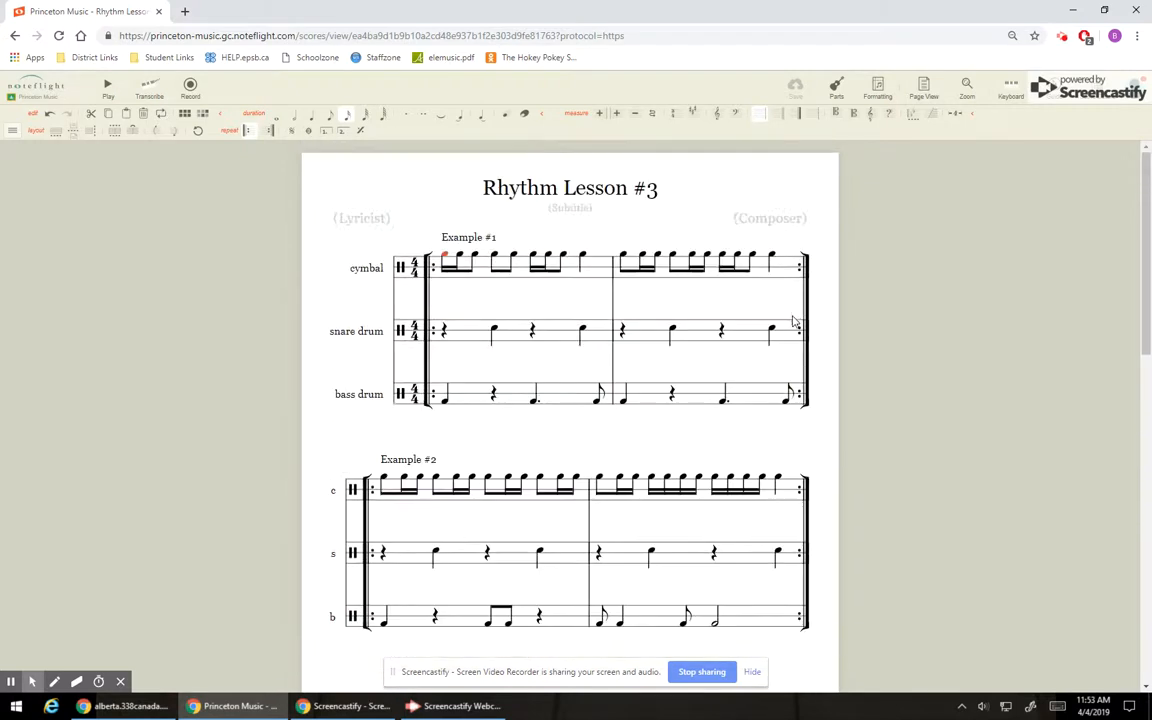
click(444, 396)
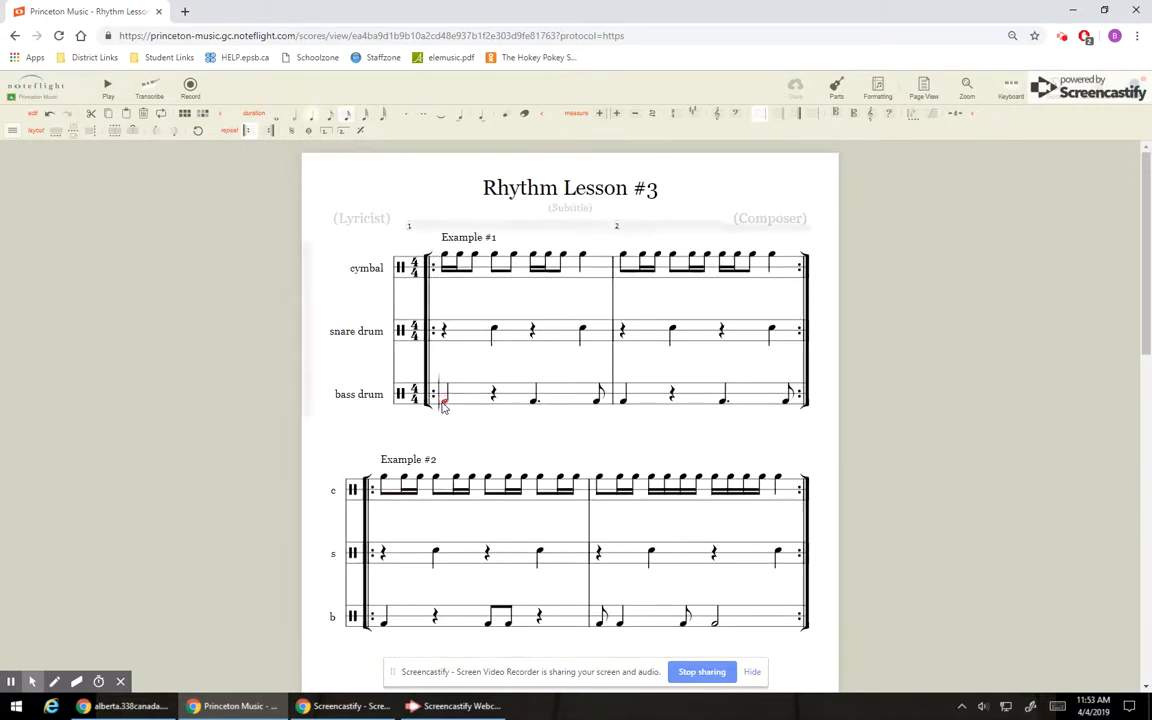
click(533, 403)
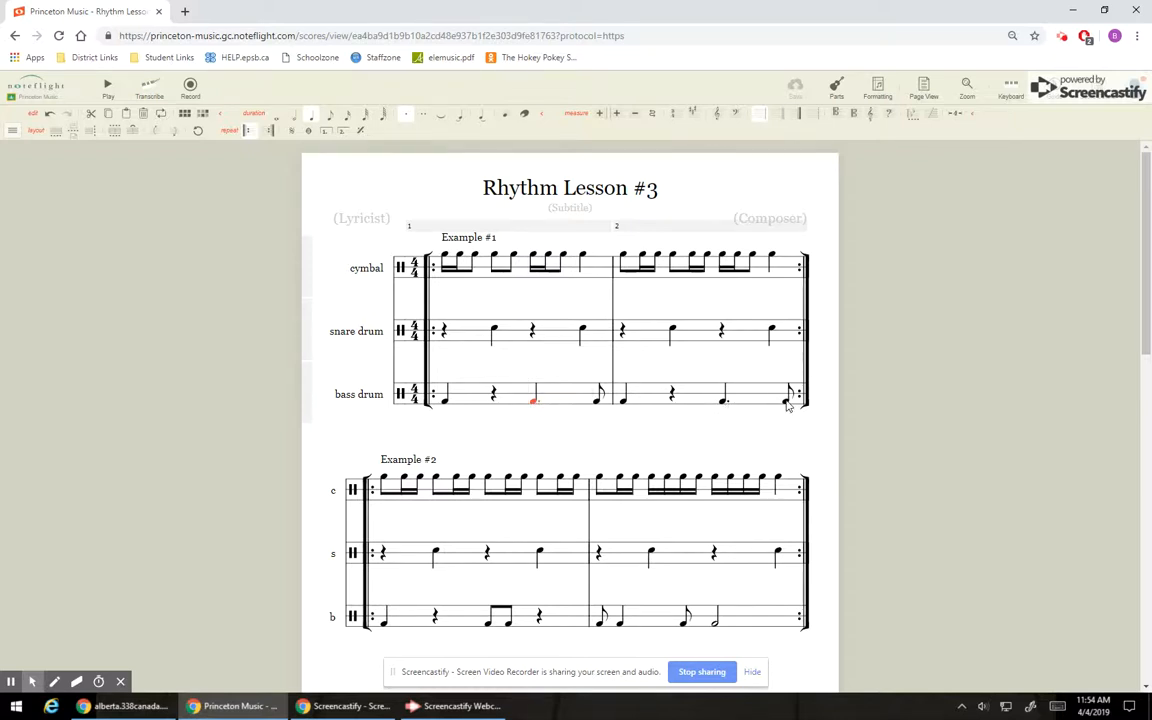
Play back Example #2 starting from its first bass drum note, and stop the playback.
scroll(787, 402, down, 2)
scroll(816, 437, up, 2)
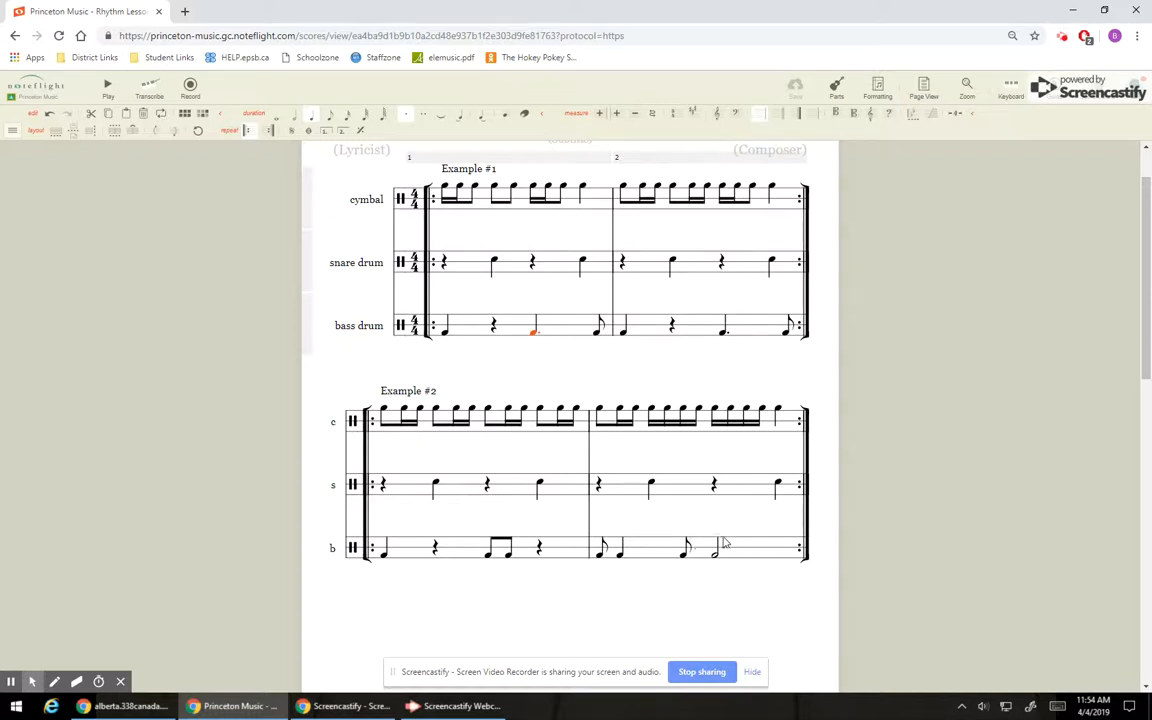
click(384, 553)
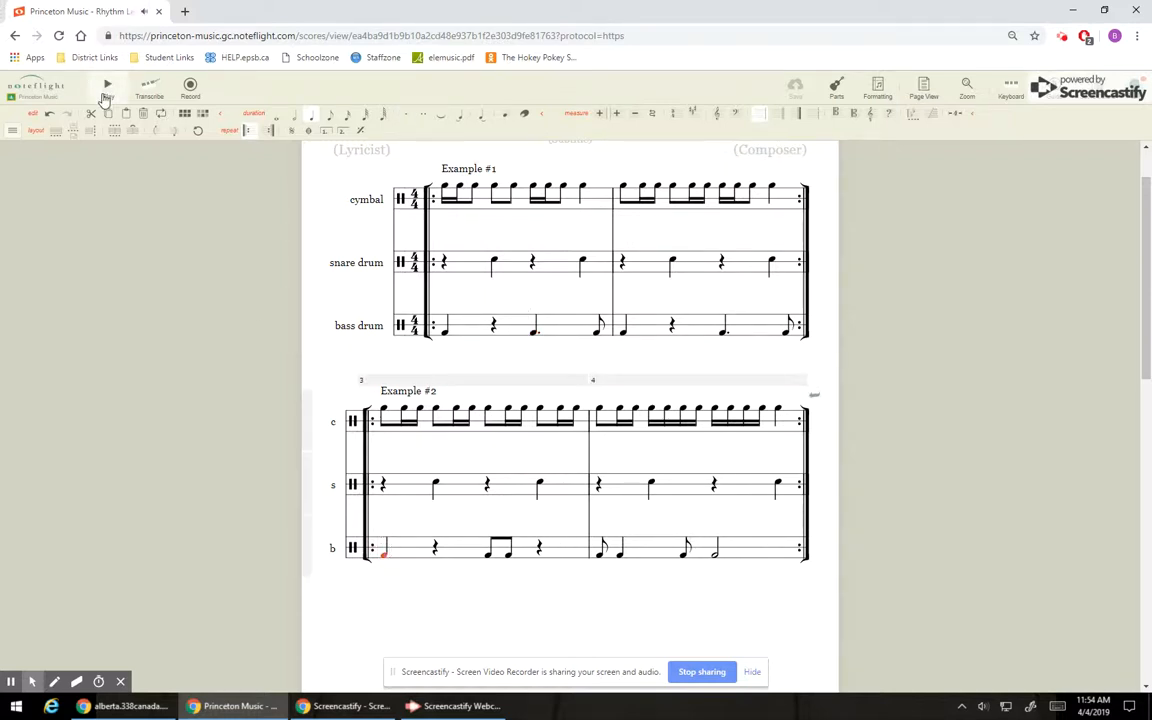
click(105, 96)
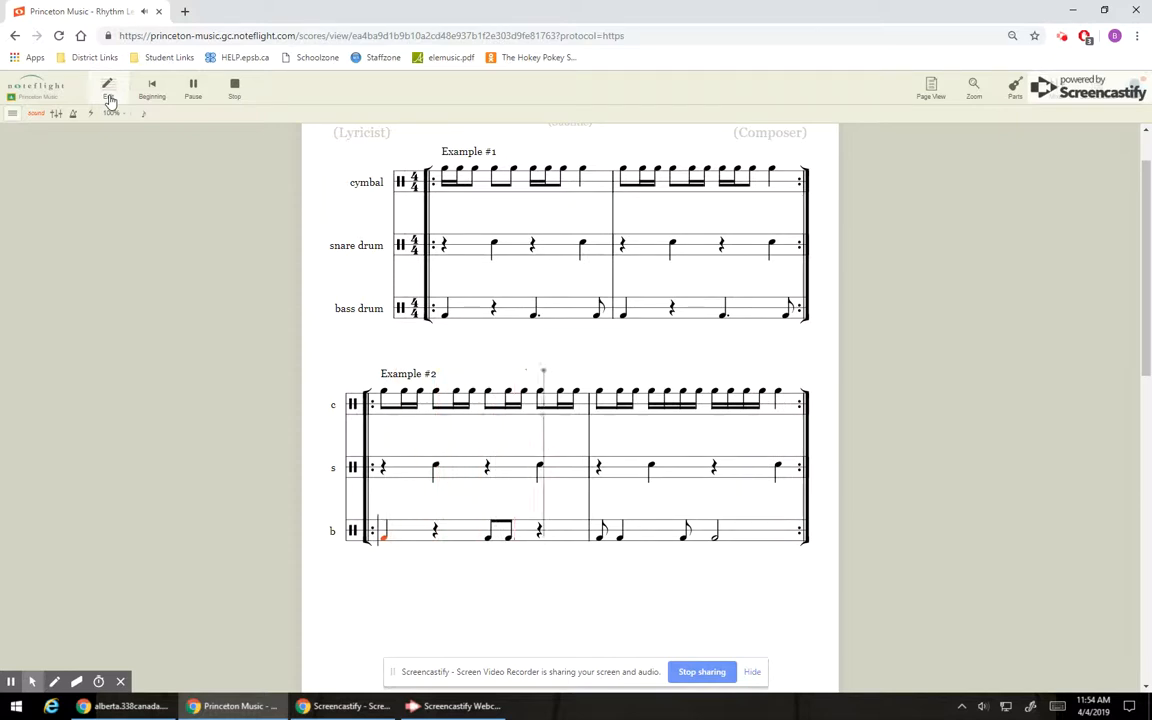
click(234, 90)
Delete the contents of both cymbal measures in Example #2.
scroll(310, 312, up, 5)
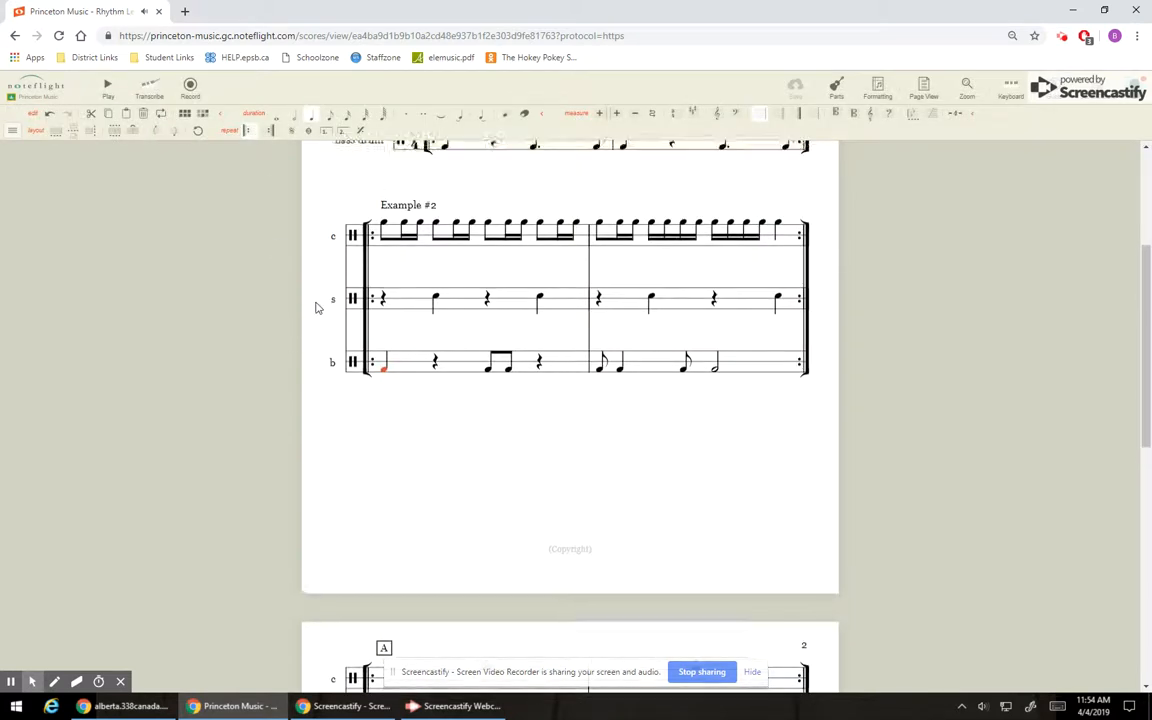
scroll(315, 307, up, 3)
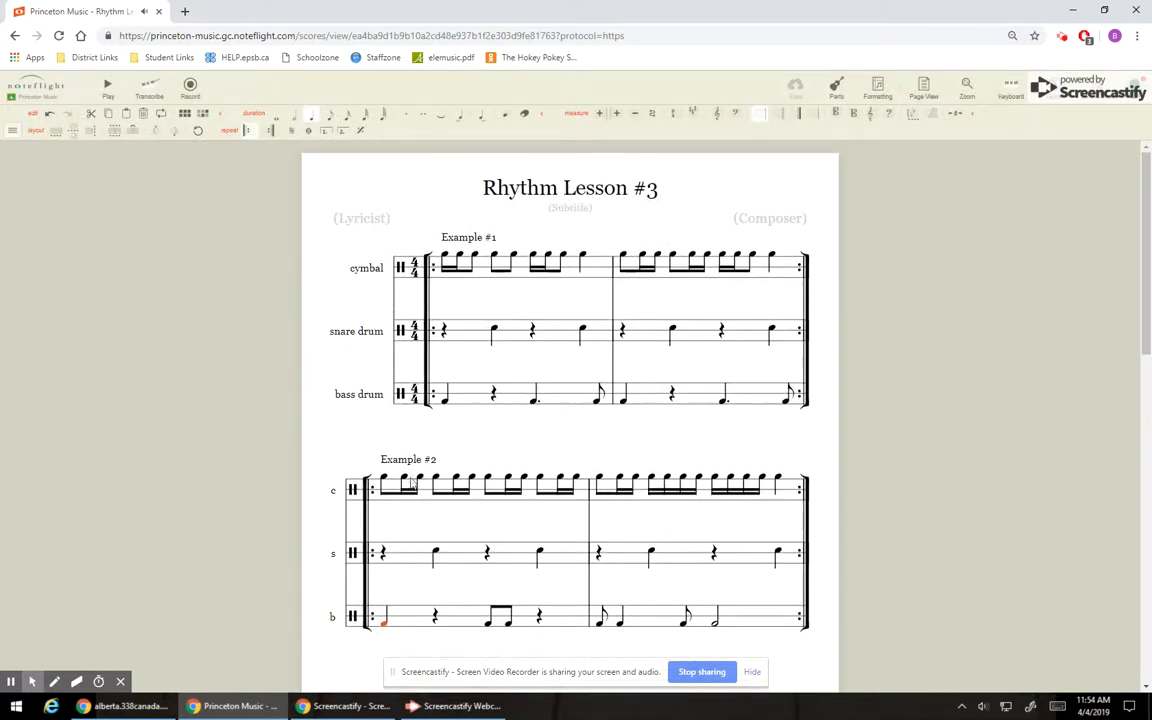
click(793, 489)
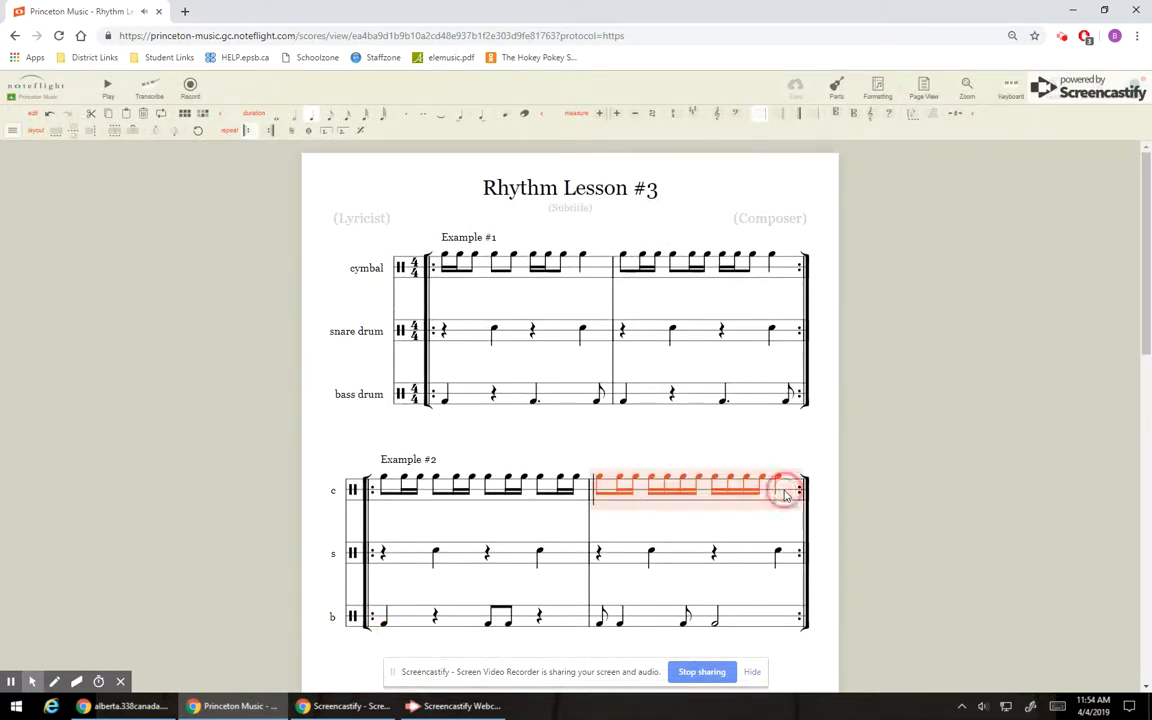
shift+click(533, 502)
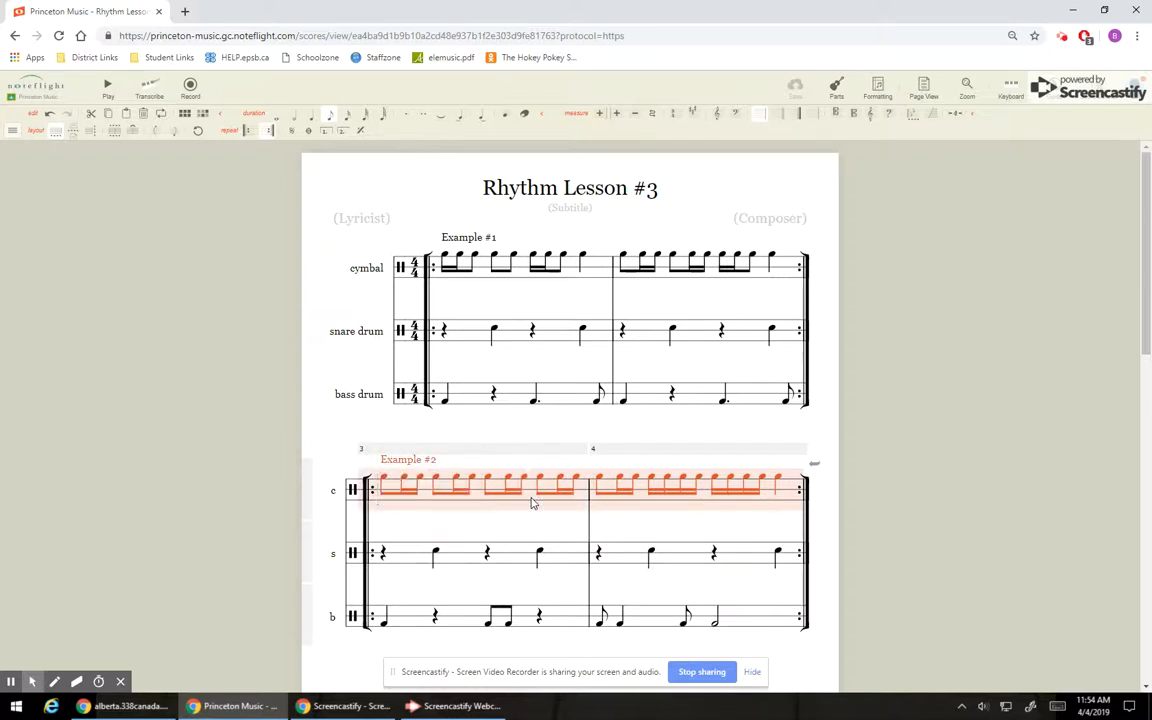
key(Delete)
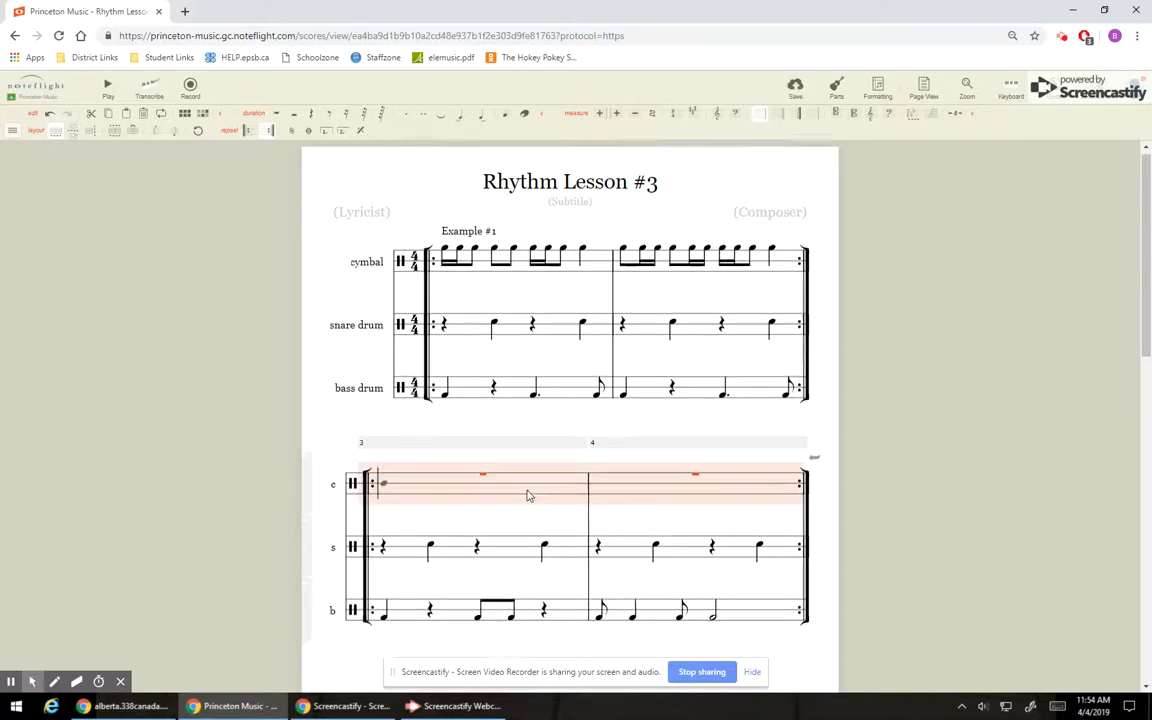
Play back the second example's snare and bass drum parts without the cymbal, and stop the playback.
scroll(336, 494, down, 2)
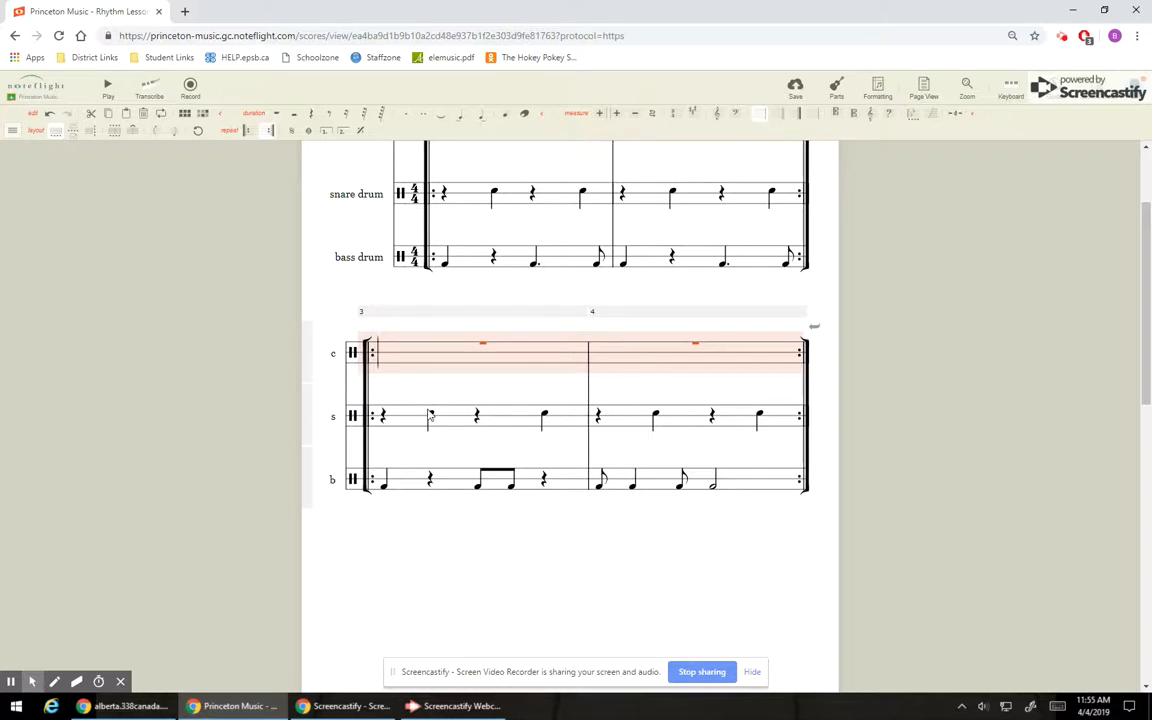
click(383, 484)
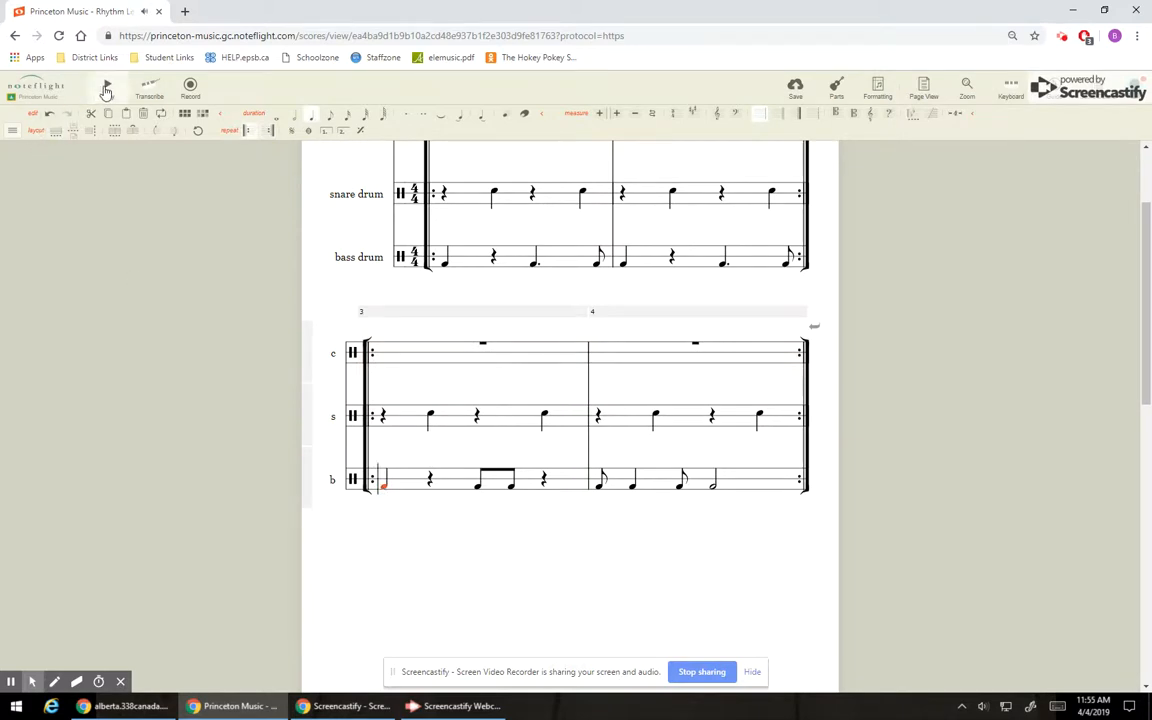
click(106, 90)
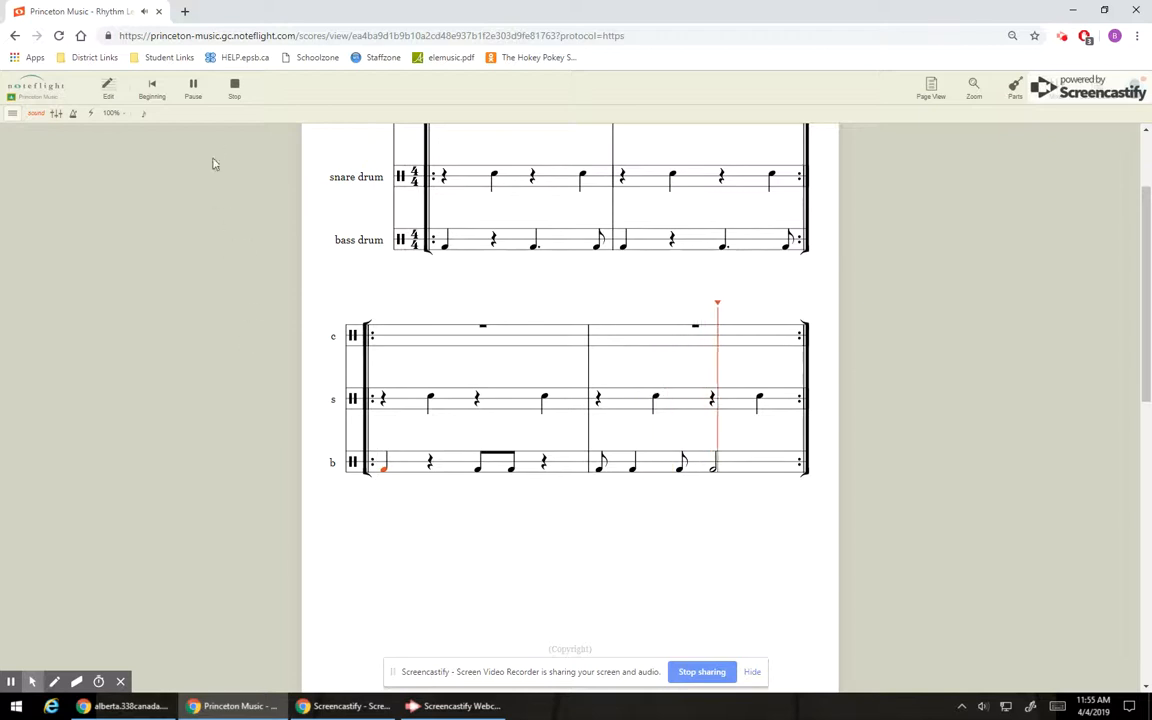
click(234, 88)
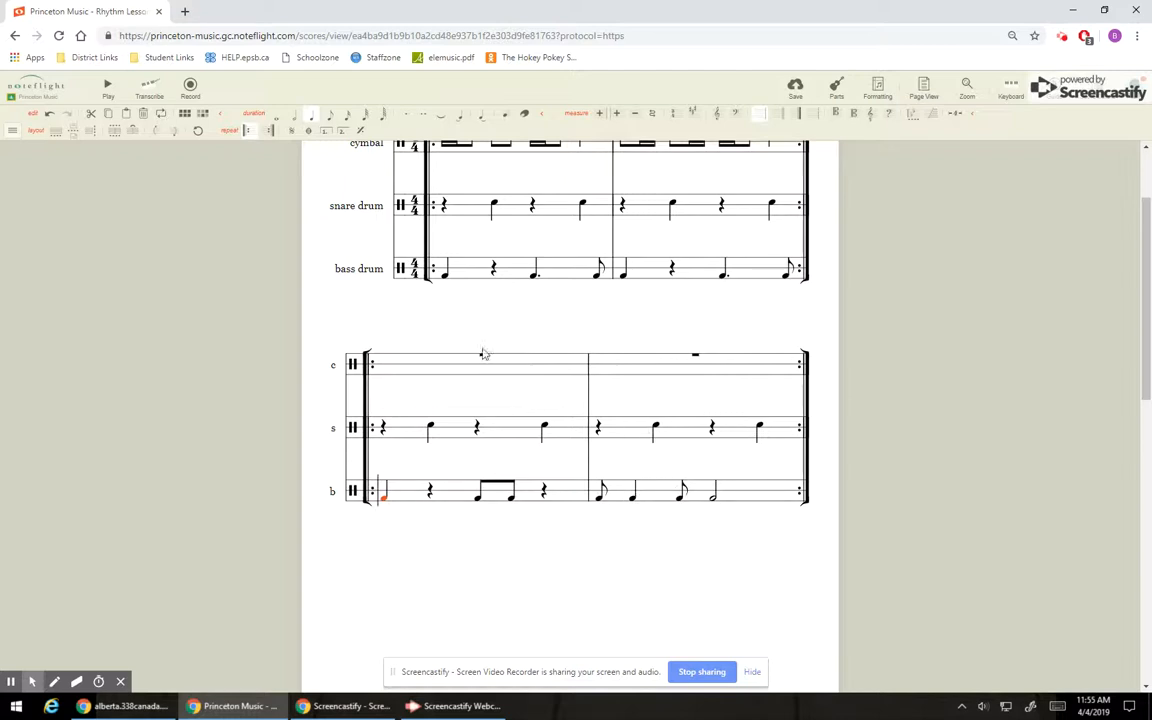
Undo the deletion of the cymbal measures in Example #2.
click(567, 366)
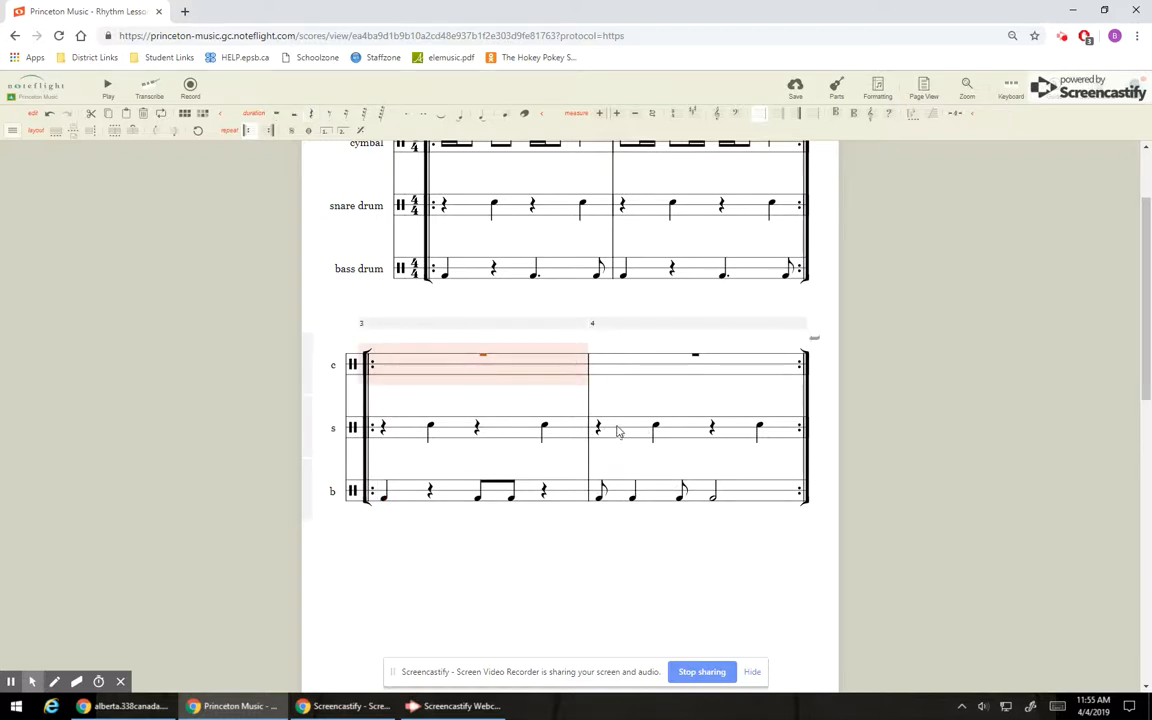
click(53, 119)
click(53, 119)
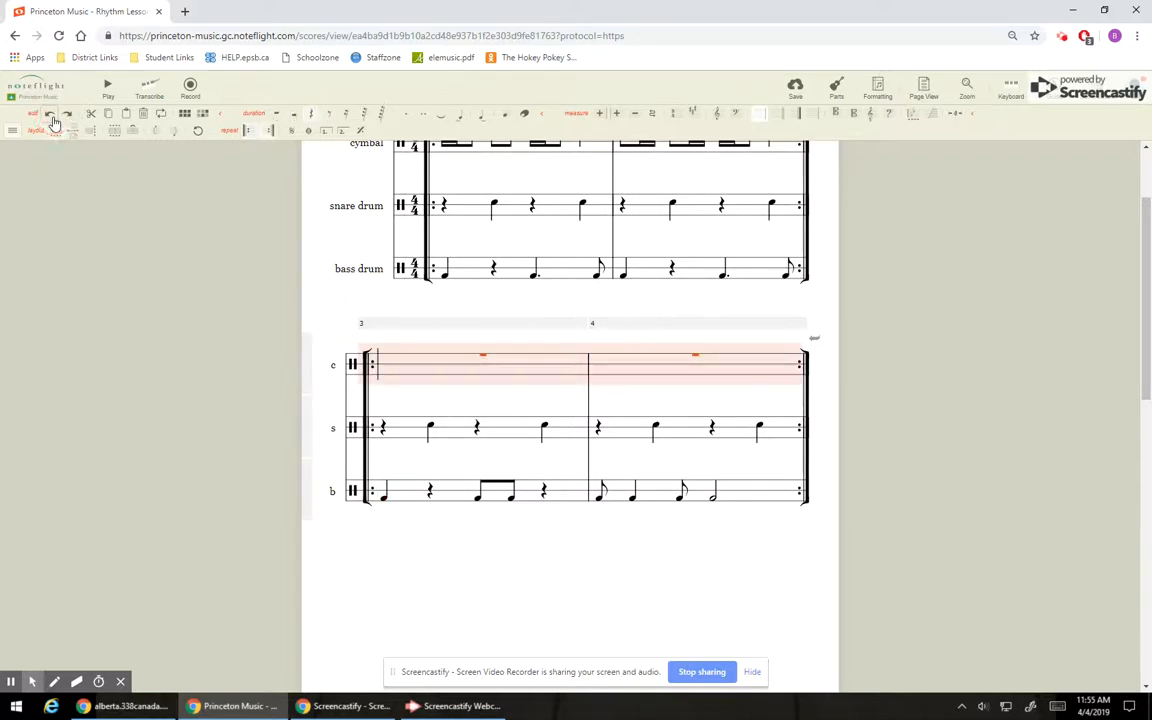
click(53, 119)
click(790, 340)
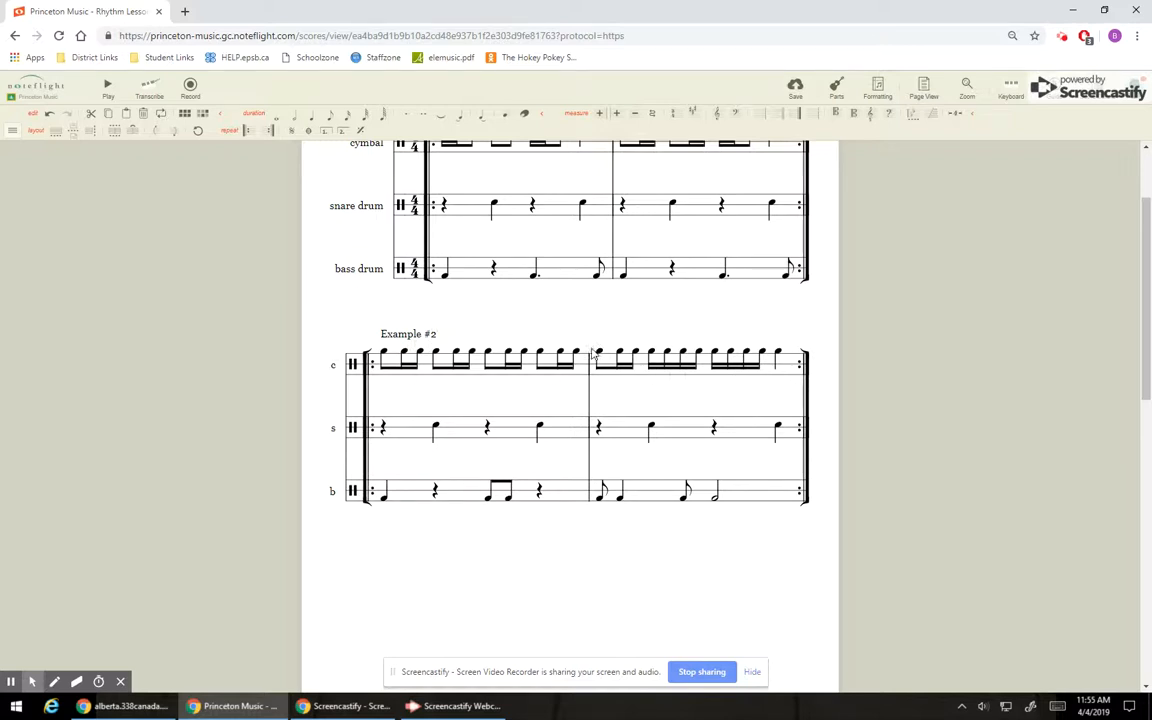
Review the rhythms in Examples #1 and #2 and the sections A and B on page 2.
scroll(591, 352, up, 2)
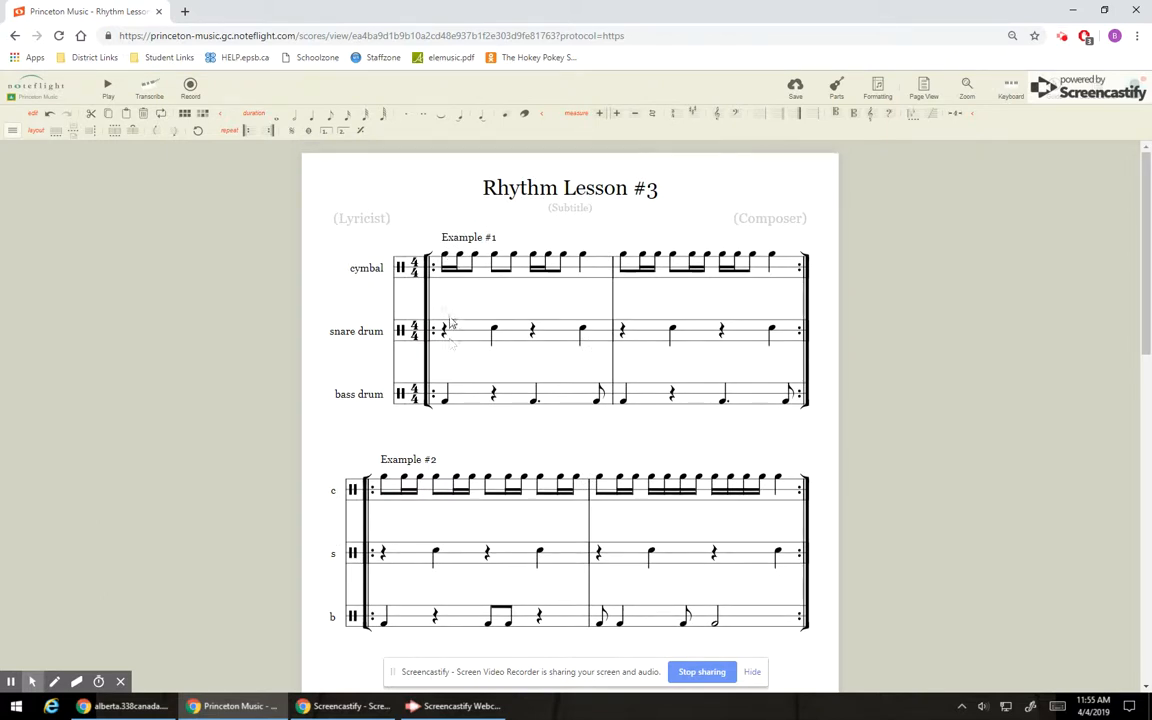
scroll(574, 347, down, 1)
scroll(574, 347, down, 8)
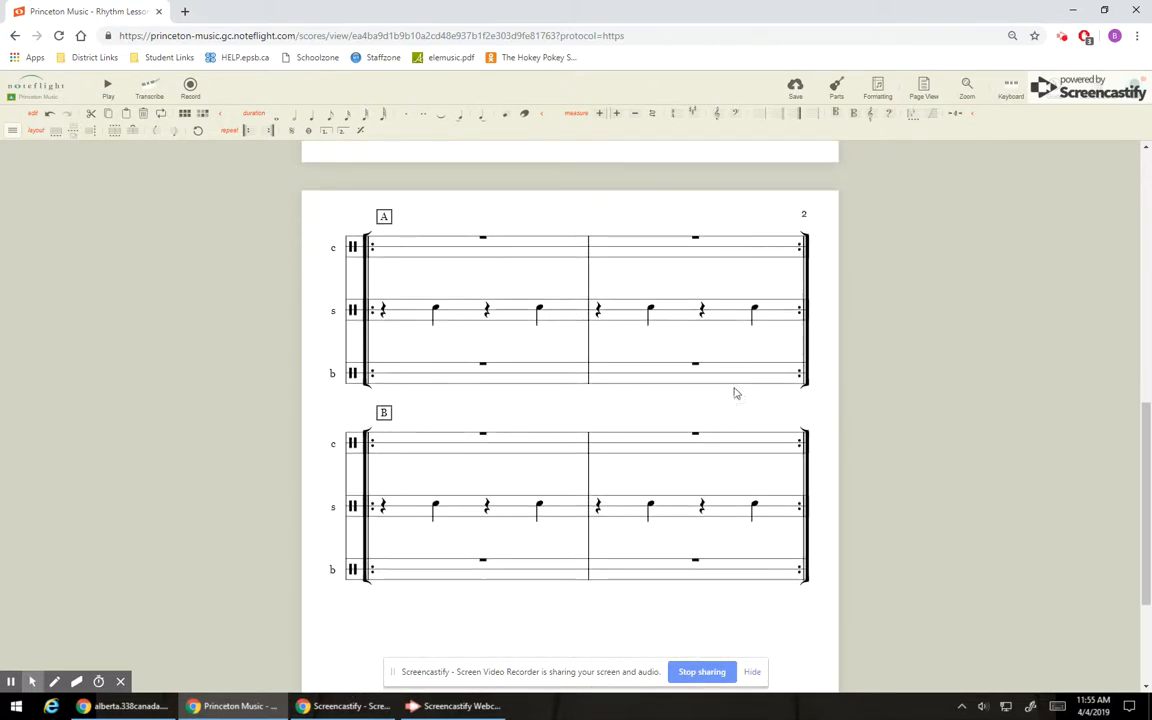
scroll(506, 390, up, 4)
scroll(507, 389, down, 4)
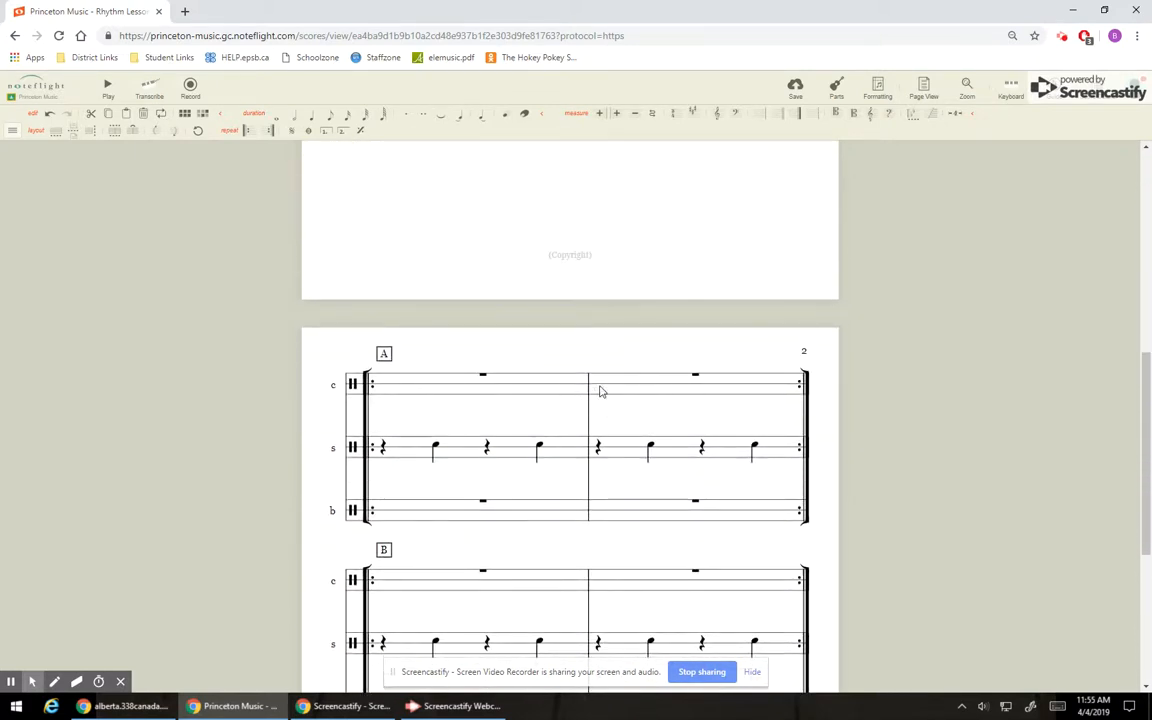
scroll(599, 390, up, 5)
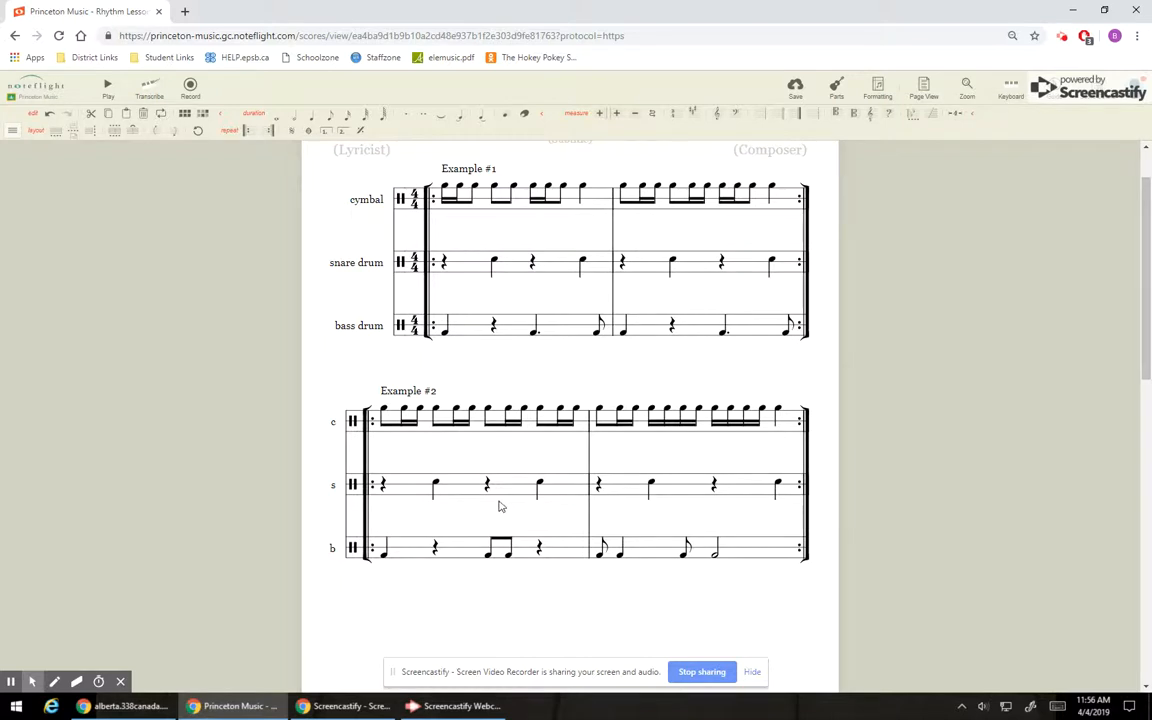
scroll(501, 507, down, 5)
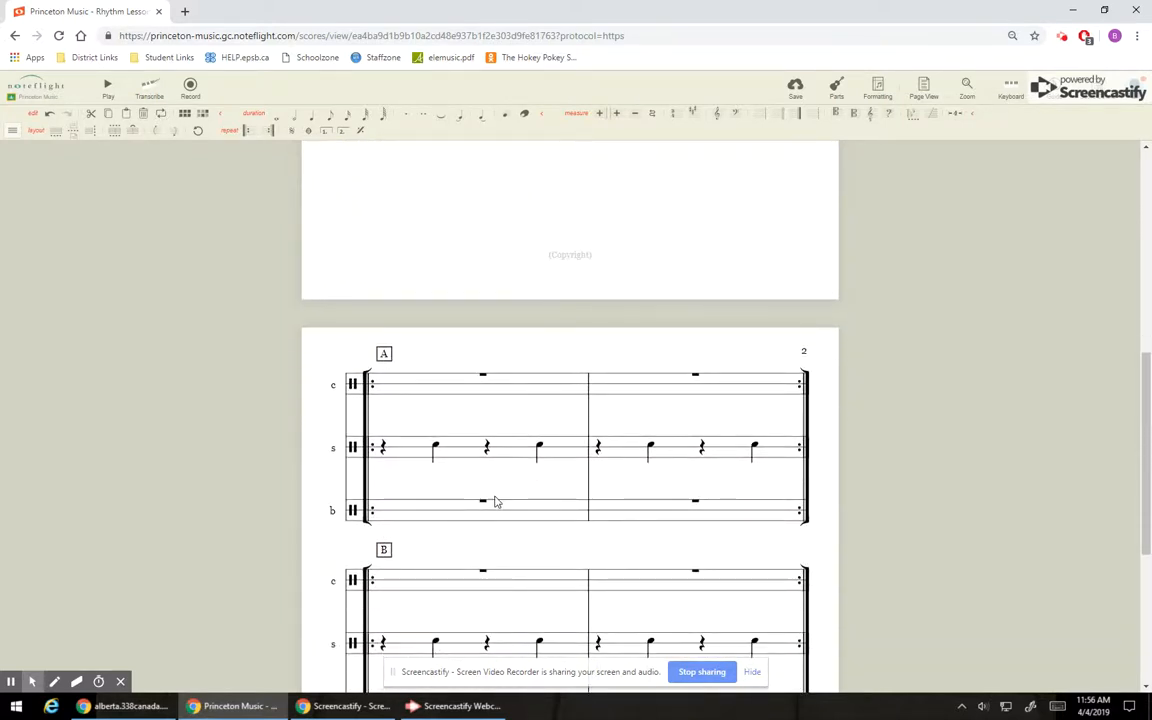
Enter a dotted quarter note at the start of the bass drum line in section A's first measure.
click(412, 517)
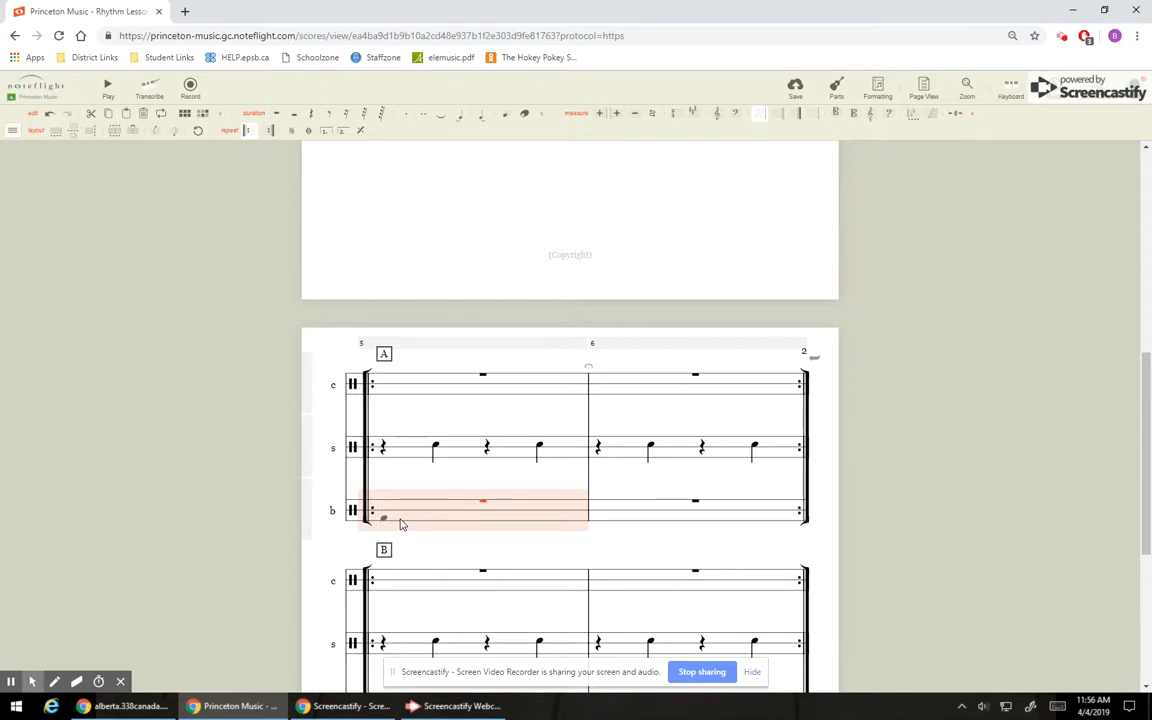
click(383, 514)
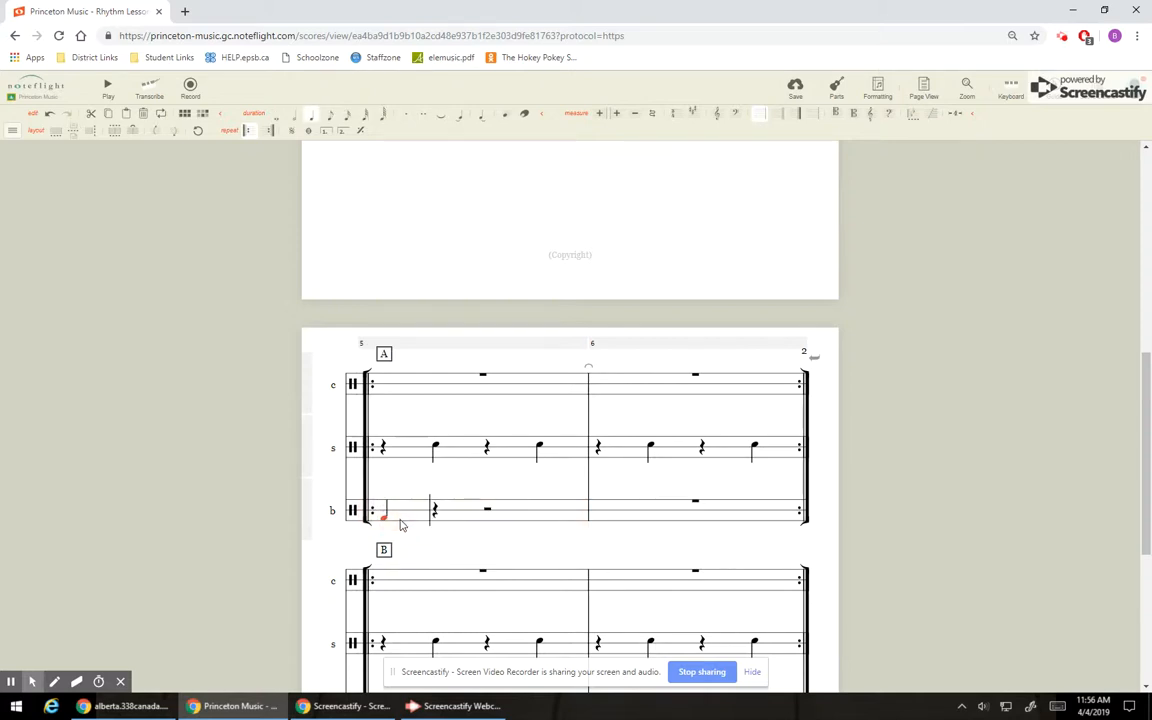
click(404, 116)
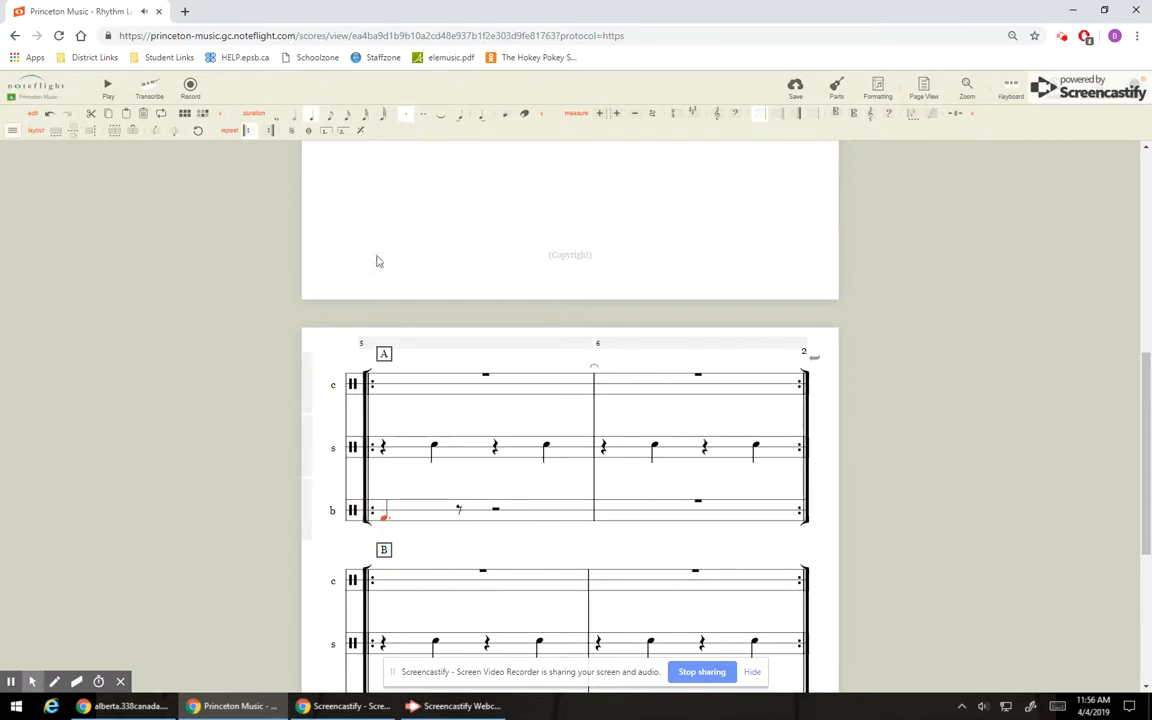
click(459, 518)
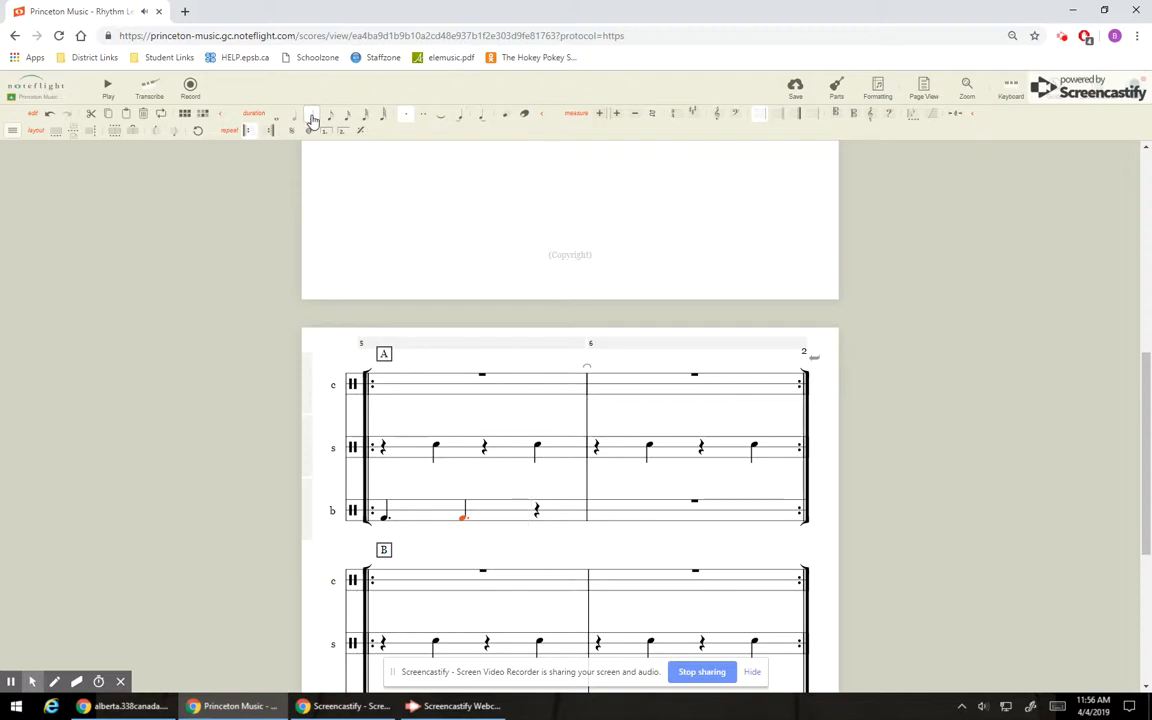
key(ctrl+z)
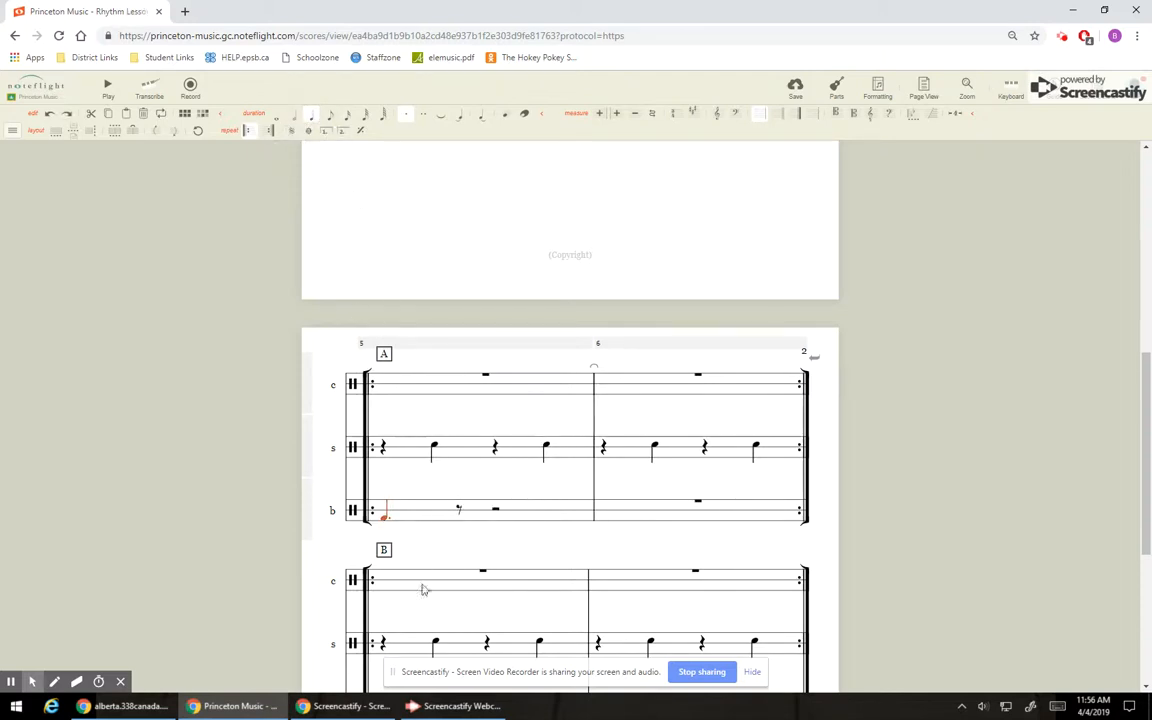
Continue section A's first bass drum measure with an eighth note, a dotted quarter note and another eighth note.
click(460, 520)
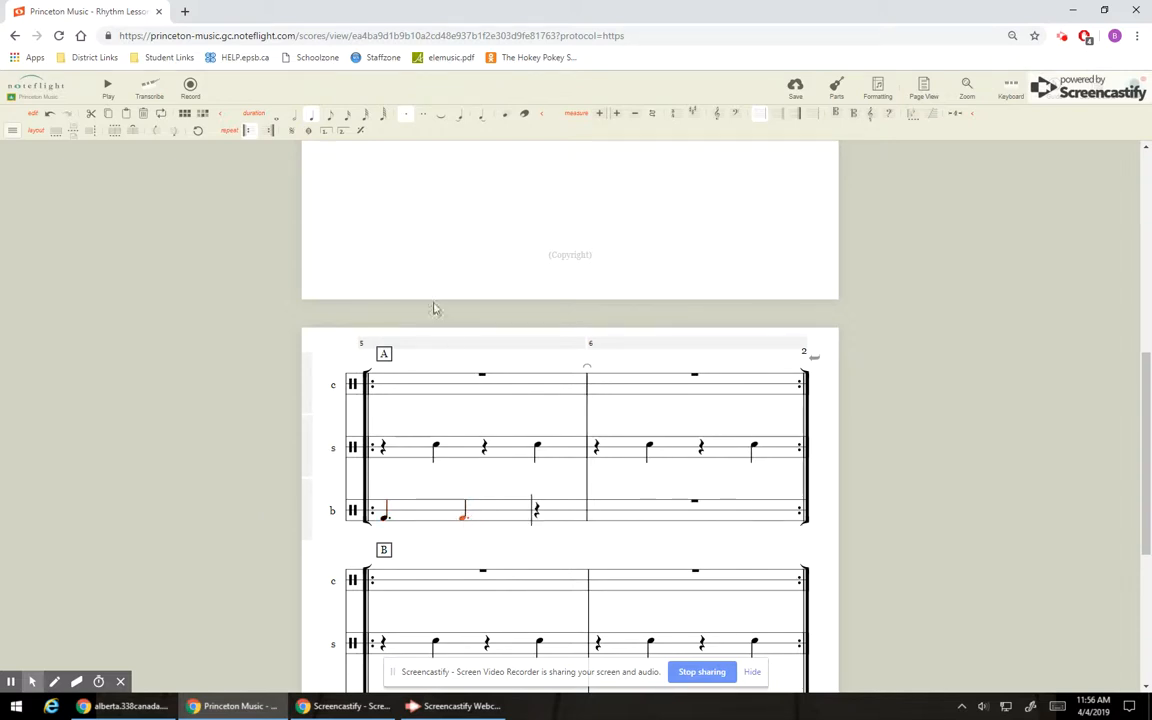
click(330, 118)
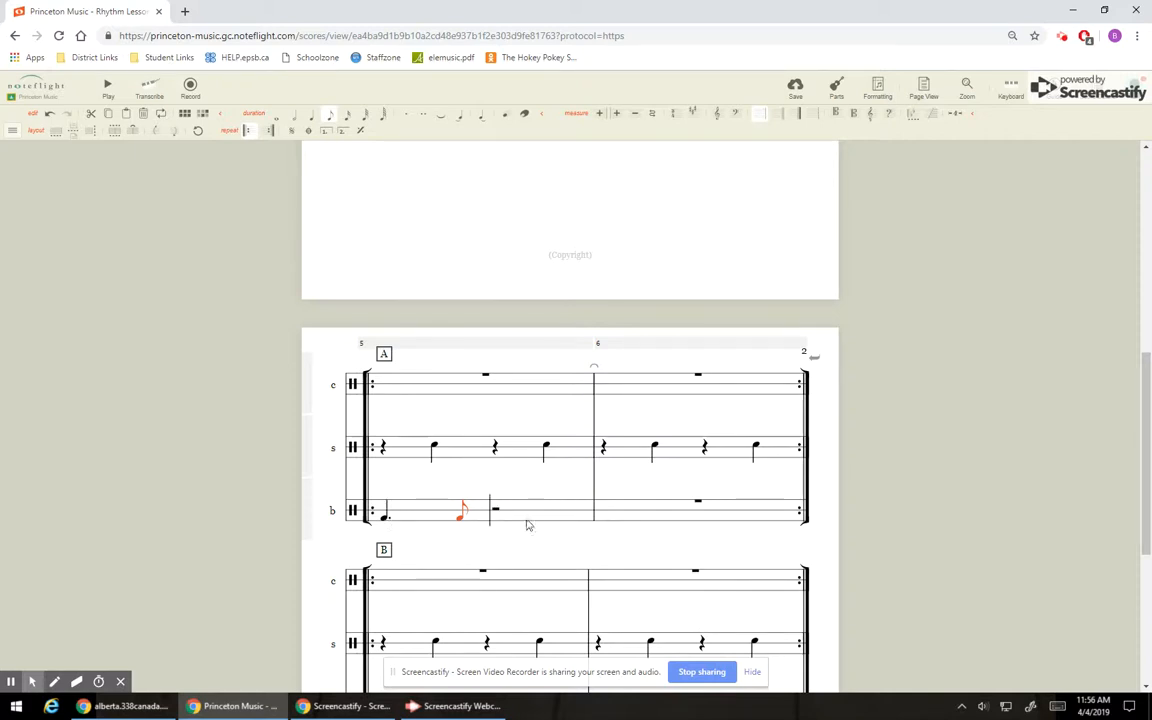
click(496, 522)
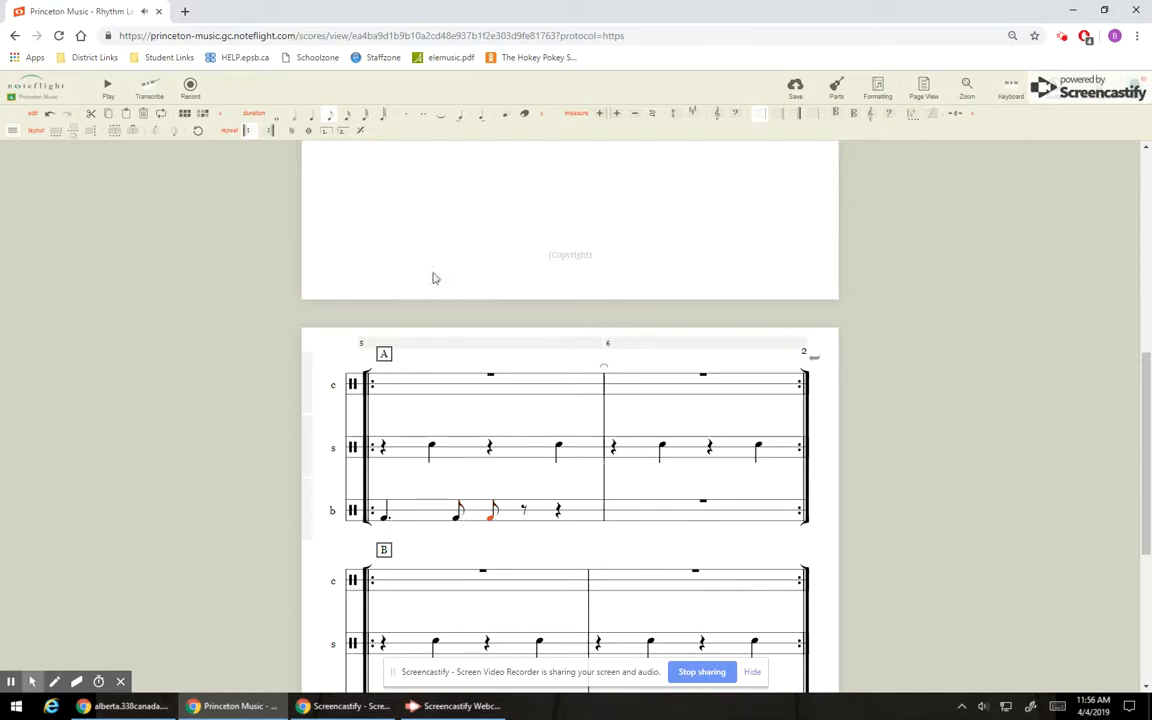
click(314, 120)
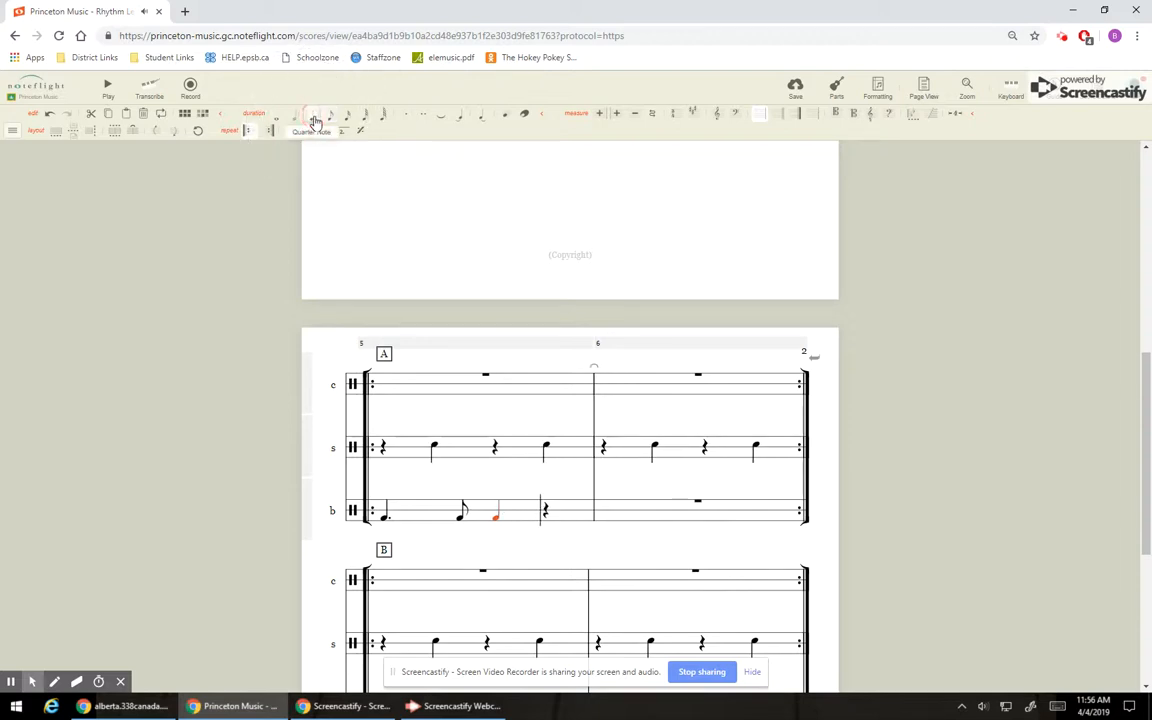
click(407, 121)
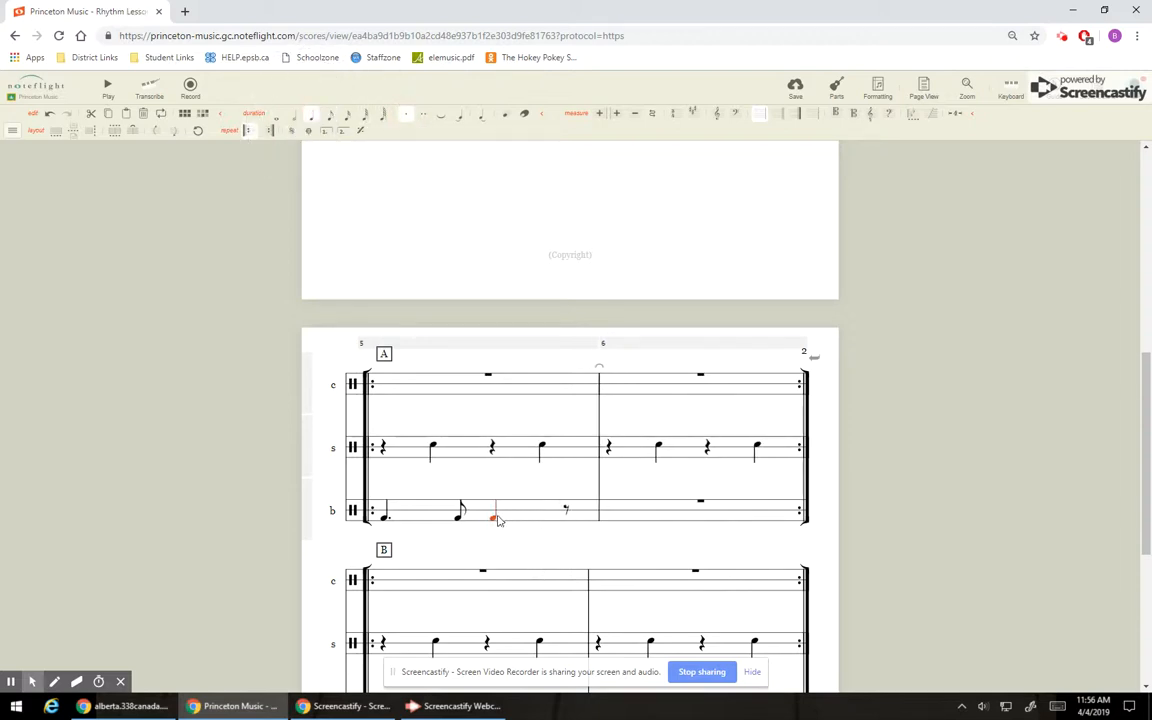
click(567, 514)
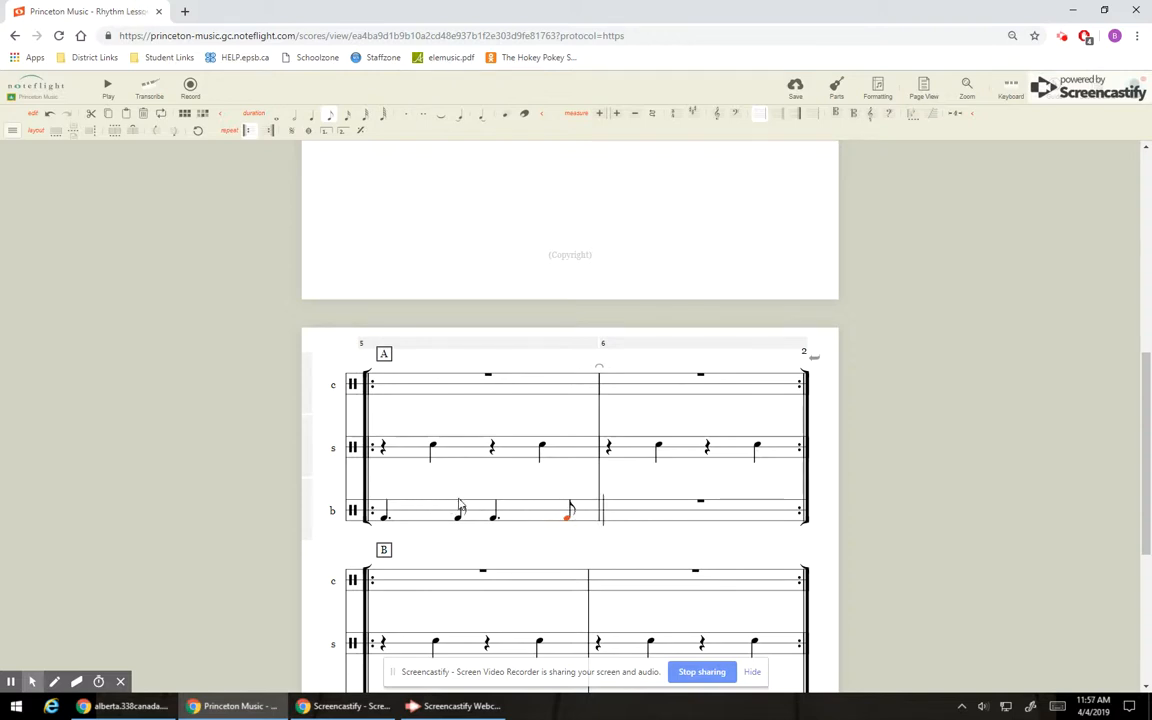
Change the dotted quarter note on beat three of section A's first bass drum measure to a half note.
scroll(514, 509, down, 2)
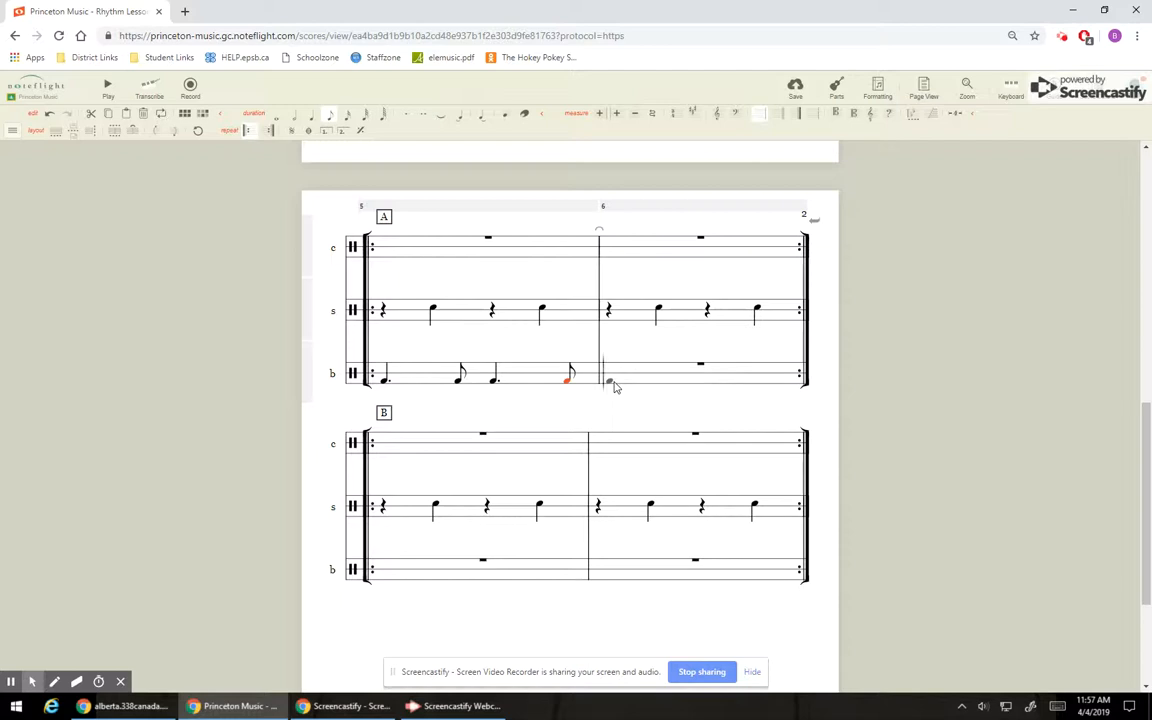
click(494, 381)
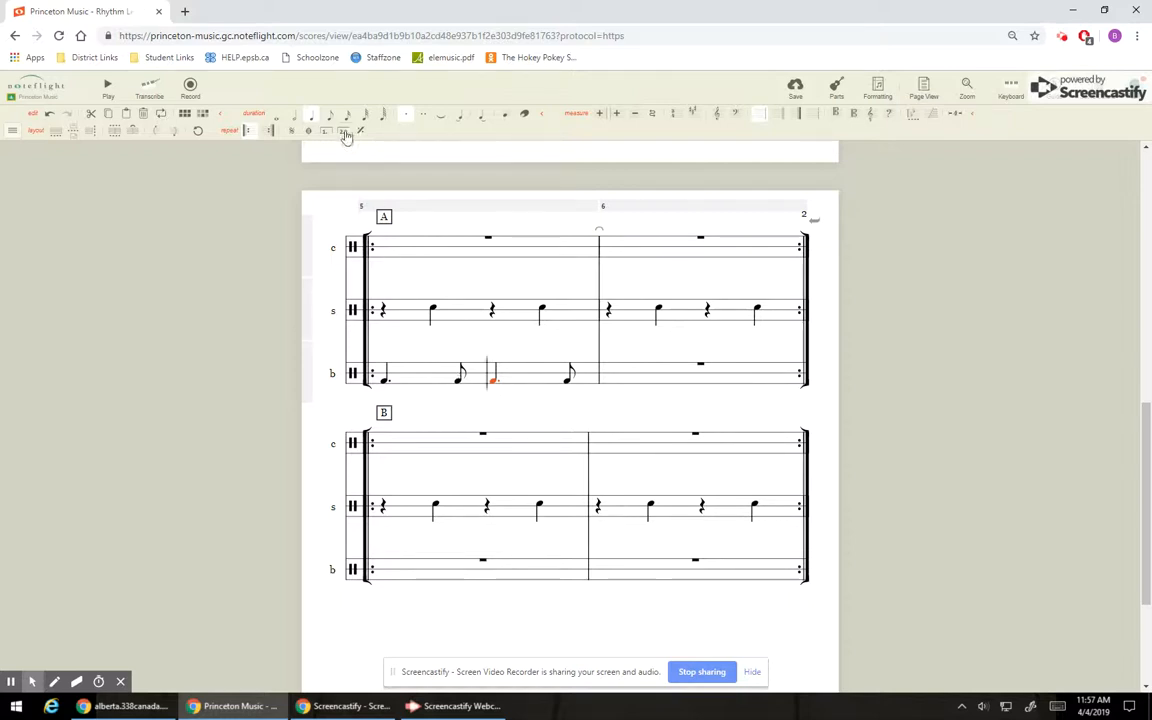
click(295, 117)
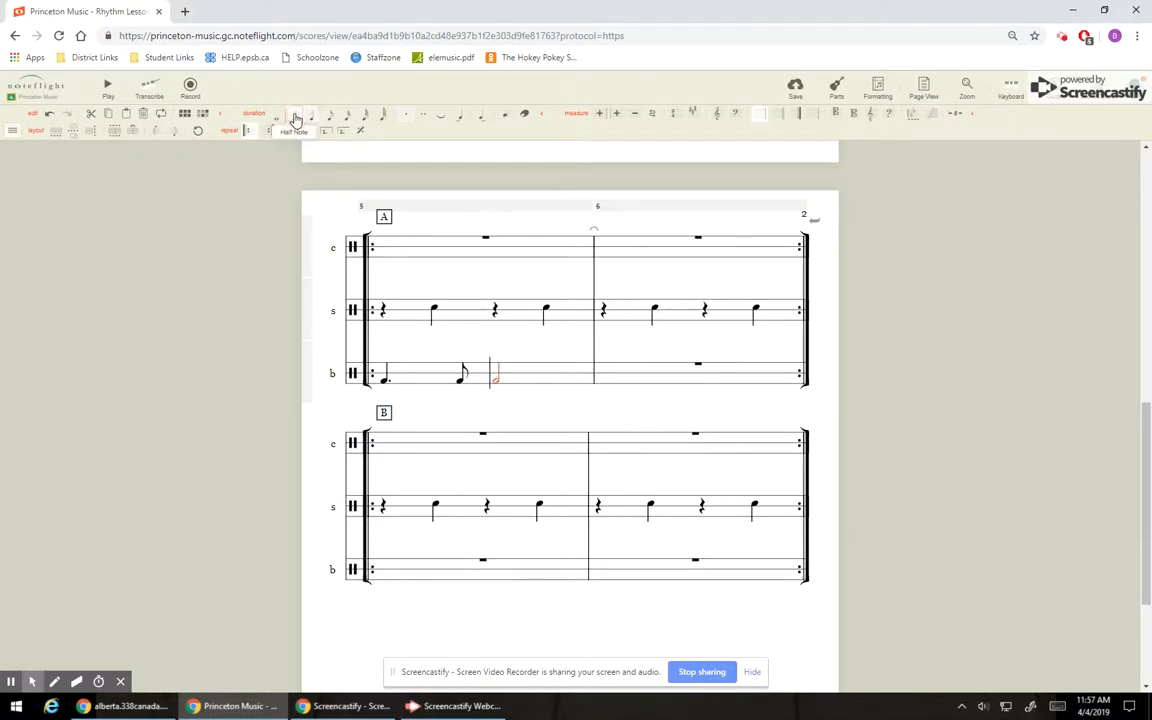
Enter a dotted quarter note and an eighth note at the start of section A's second bass drum measure.
click(617, 380)
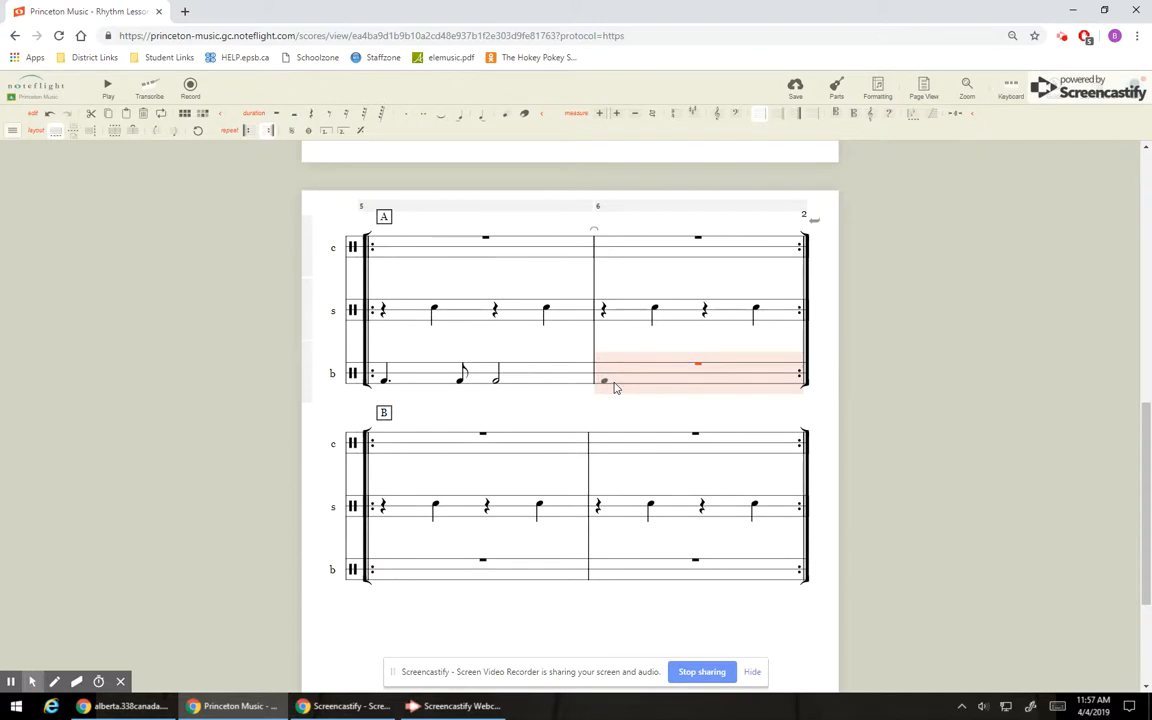
click(615, 386)
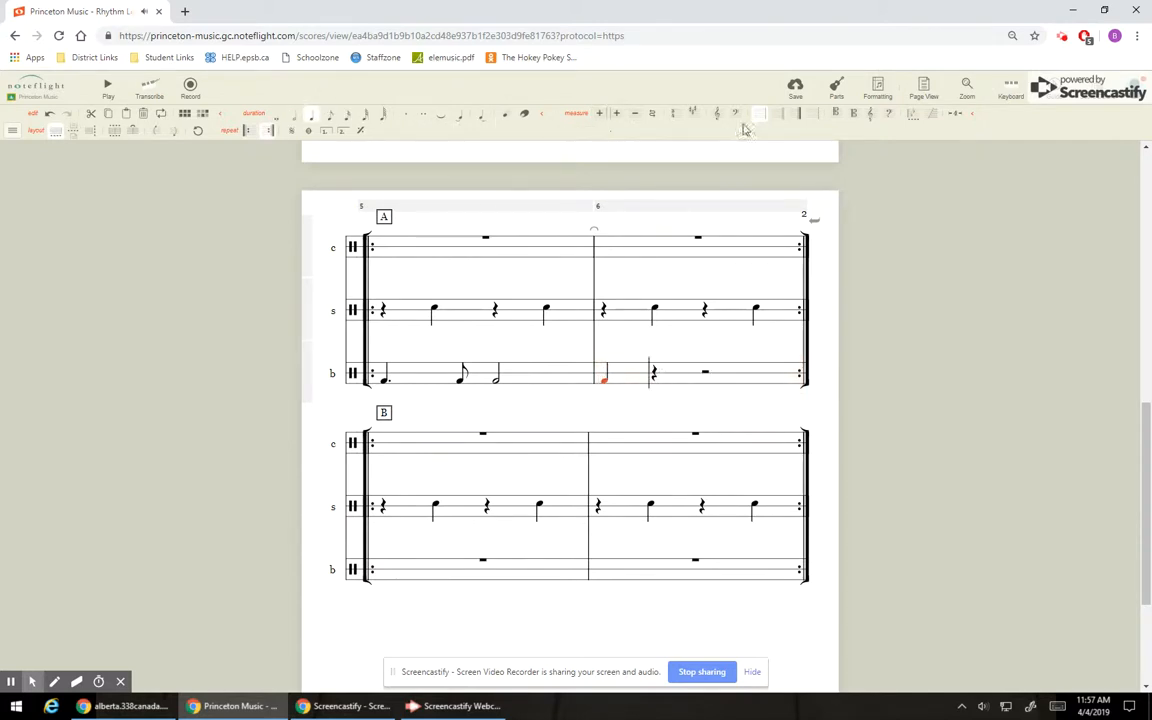
click(405, 118)
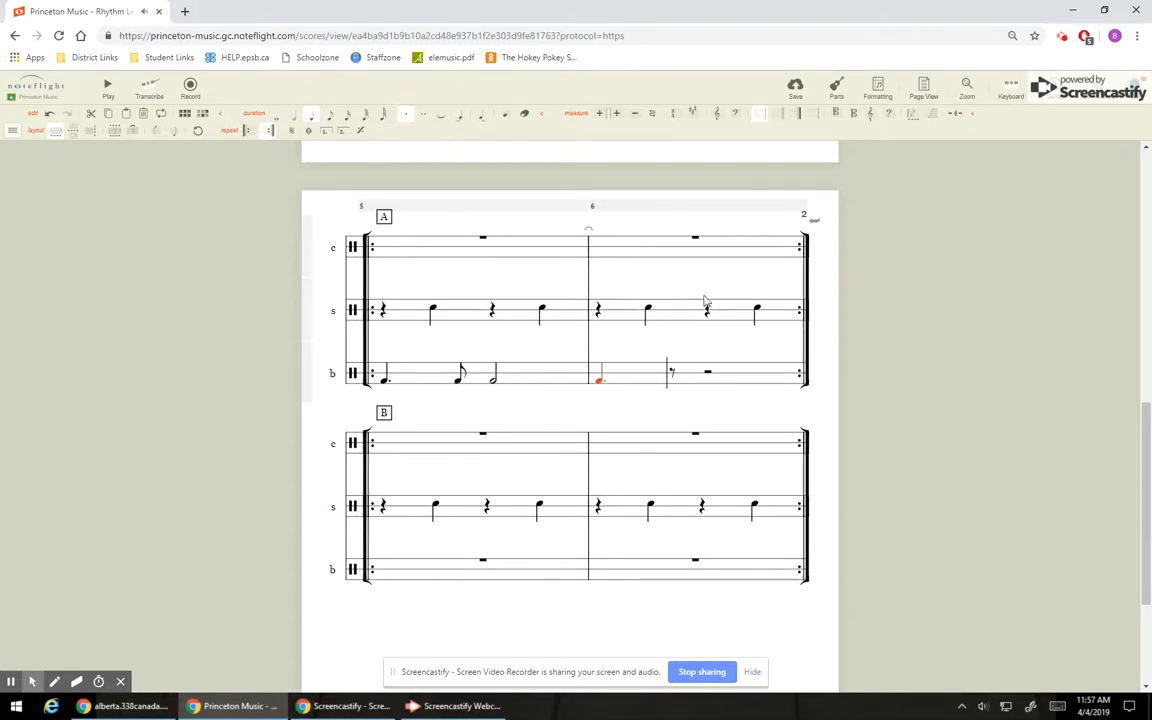
click(674, 385)
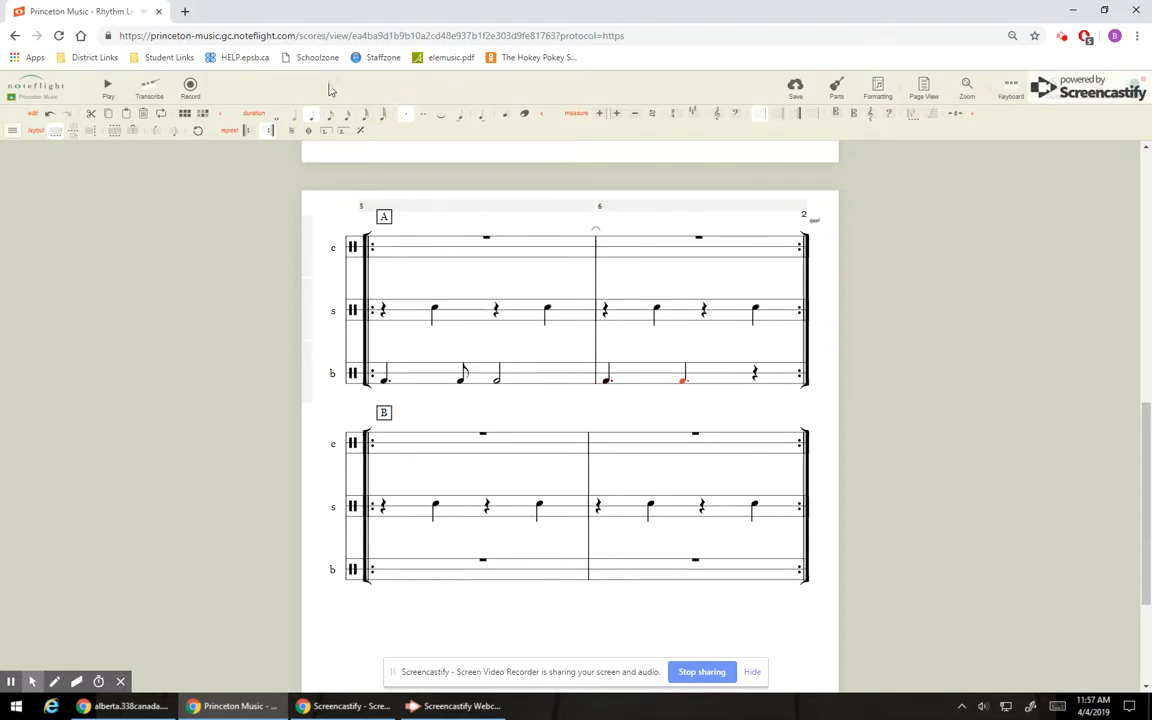
click(333, 117)
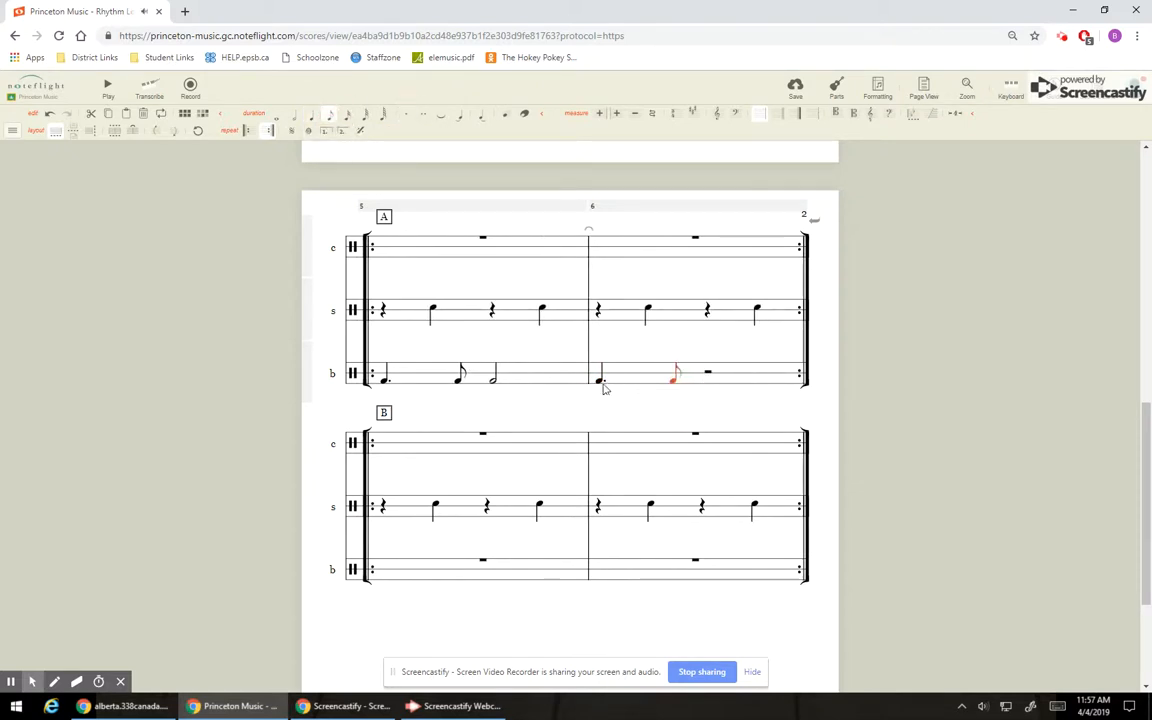
Complete section A's second bass drum measure with a dotted quarter note and an eighth note from beat three.
click(707, 379)
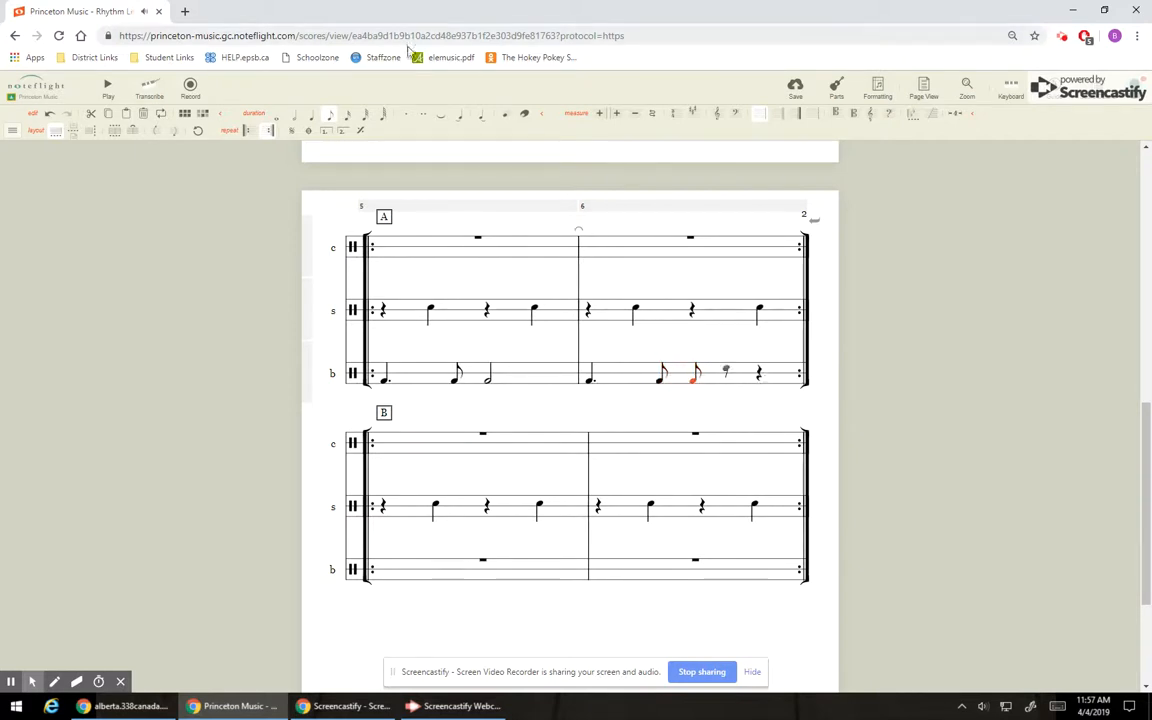
click(313, 117)
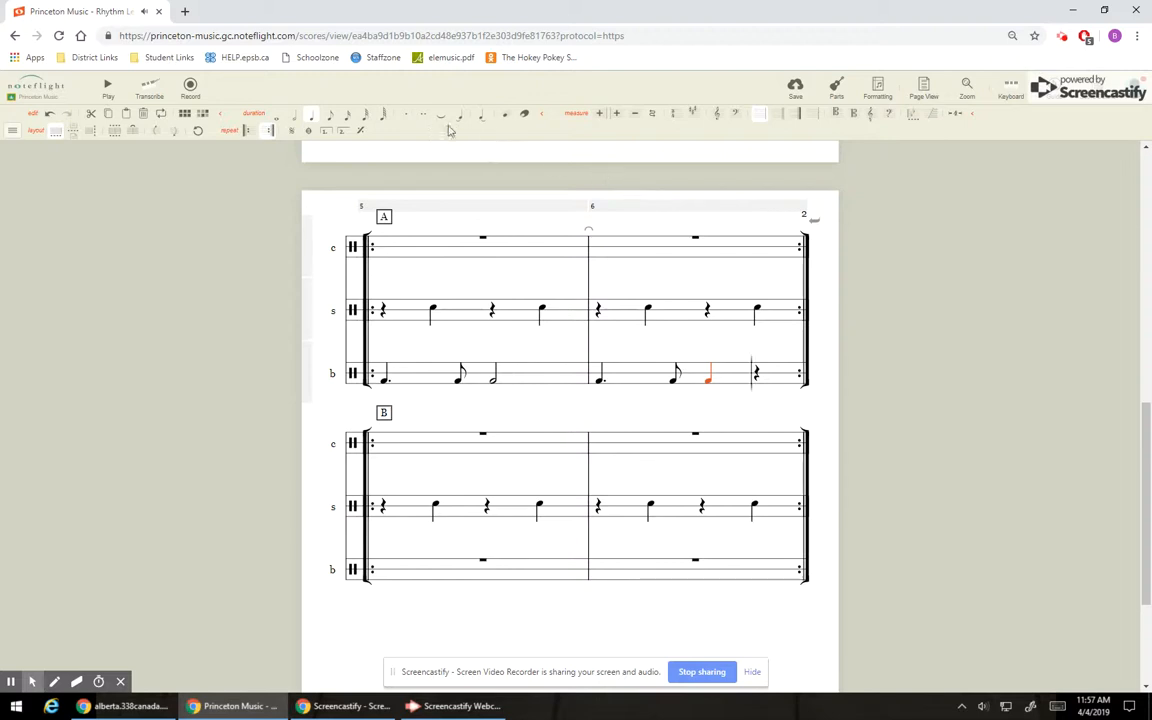
click(405, 114)
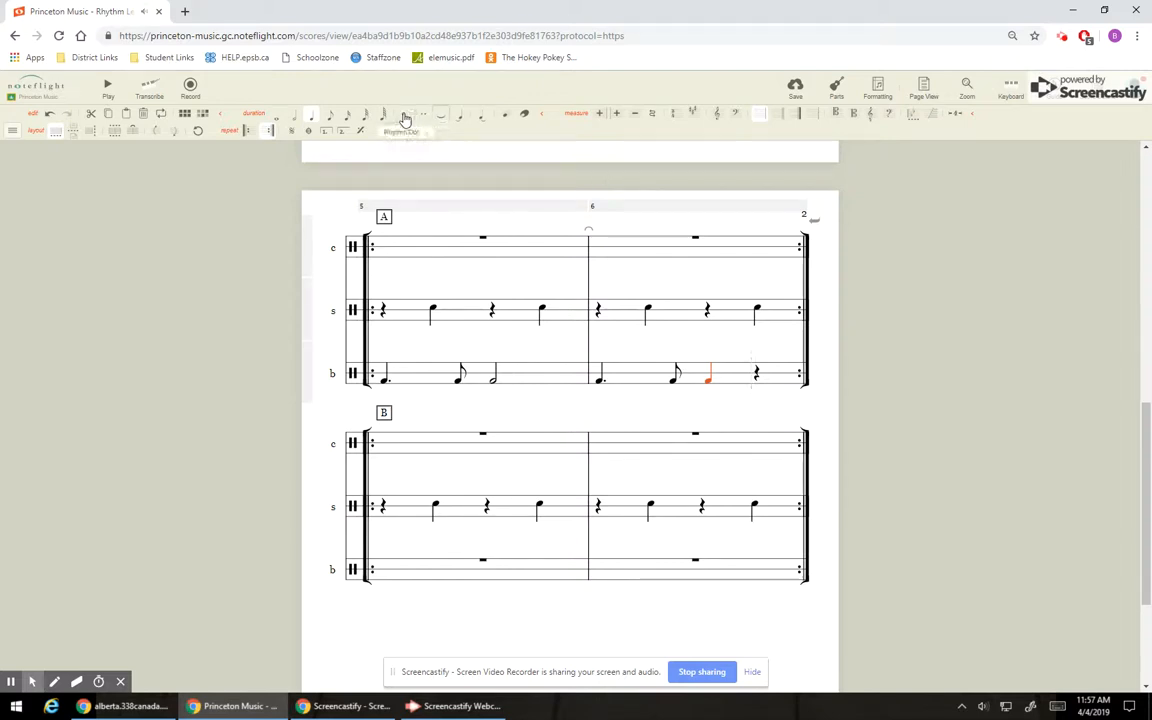
click(771, 384)
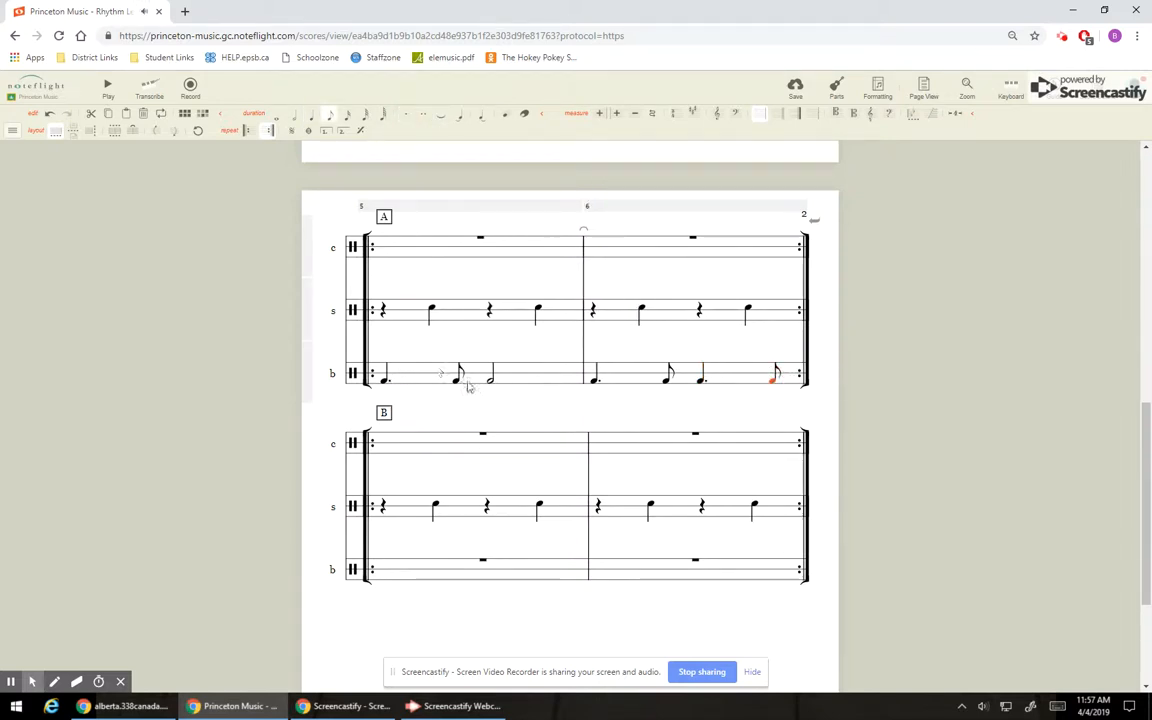
Play back section A from its first bass drum note and stop the playback.
click(382, 377)
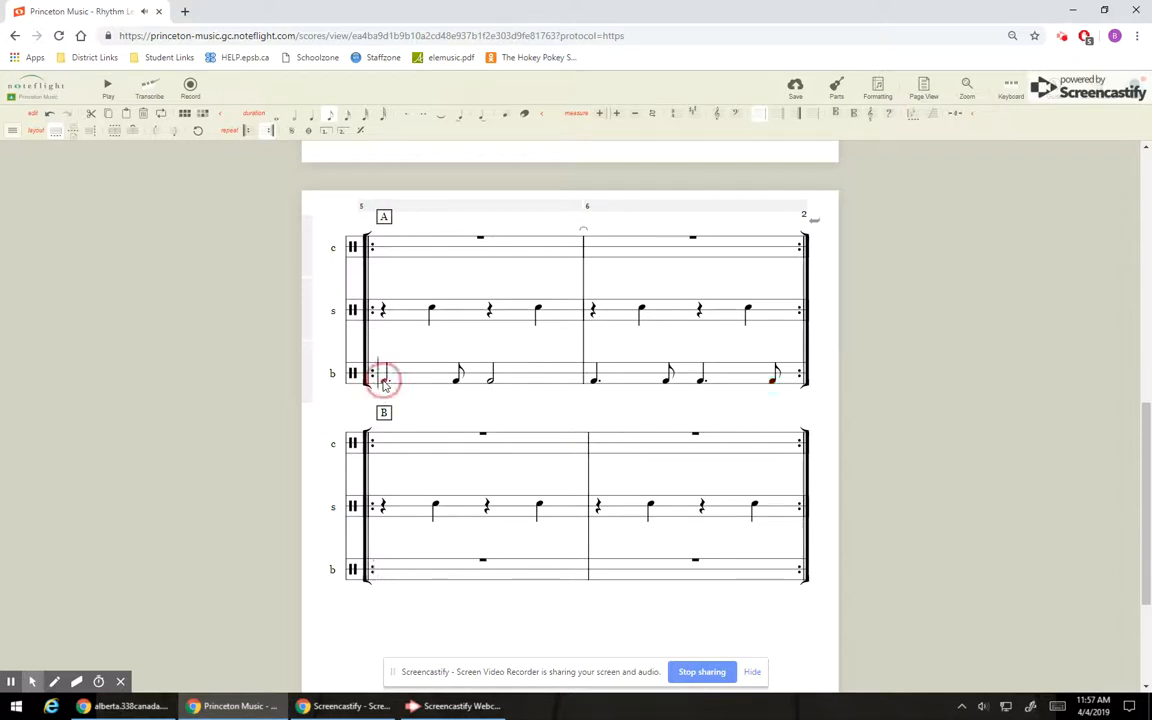
click(108, 90)
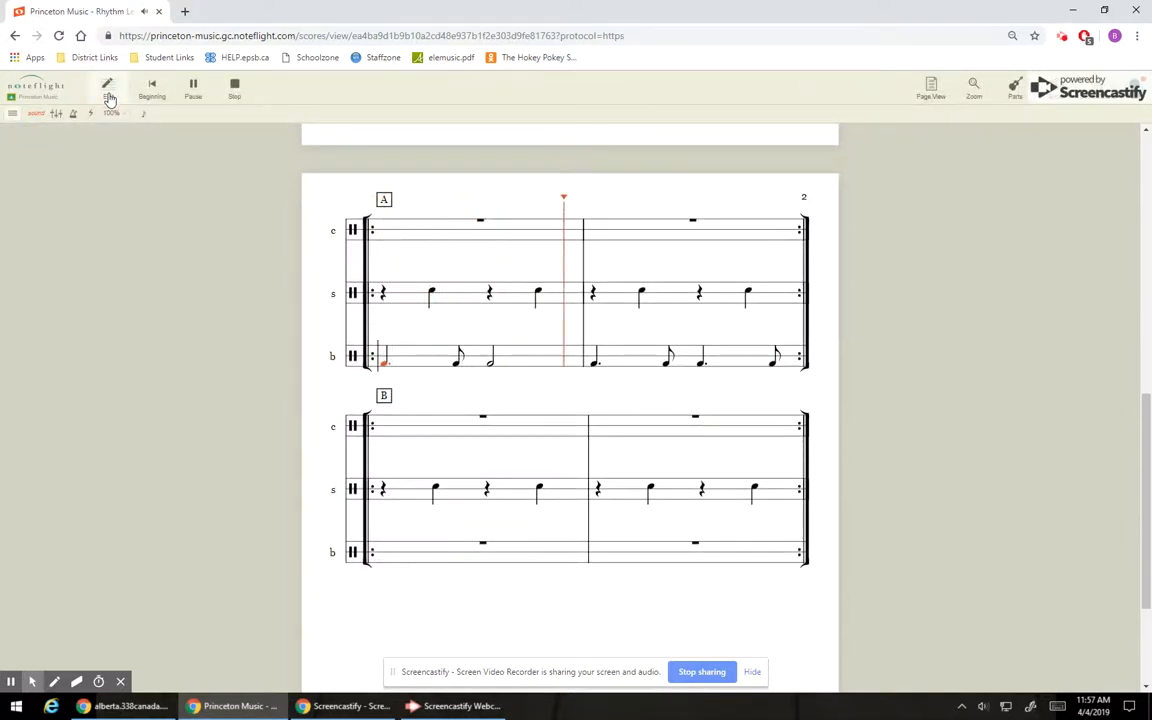
click(240, 93)
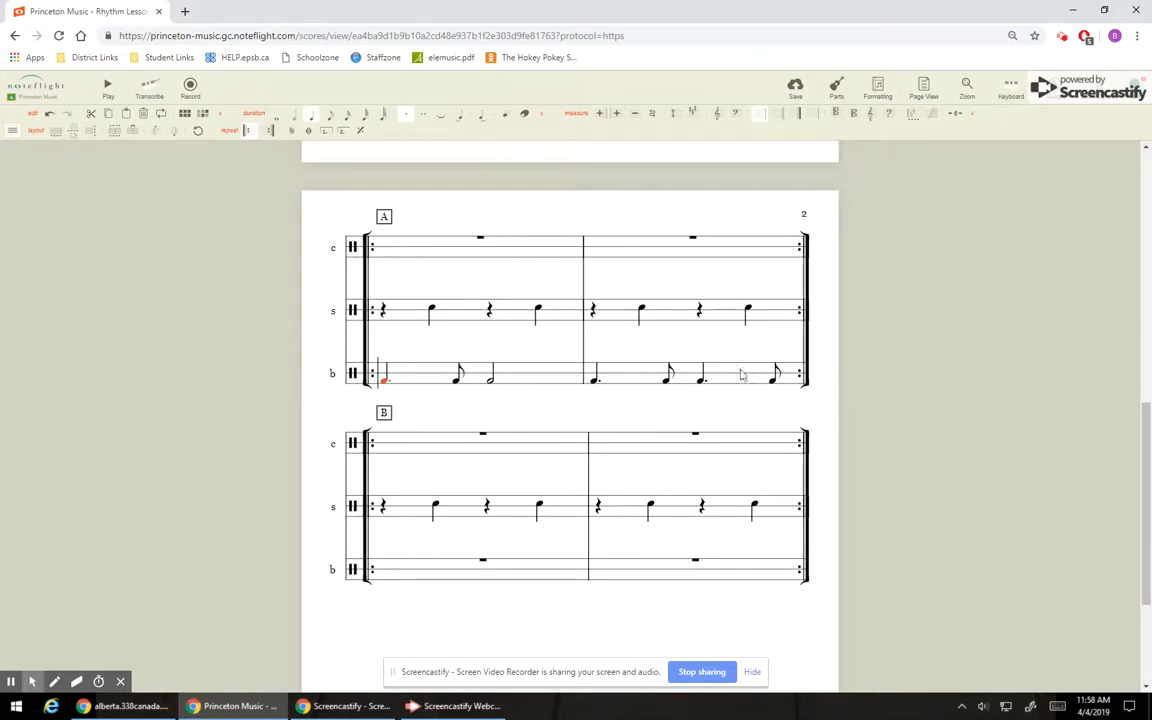
Enter four sixteenth notes on beat one of the cymbal line in section A's first measure.
click(1140, 427)
drag(1145, 428, 1145, 312)
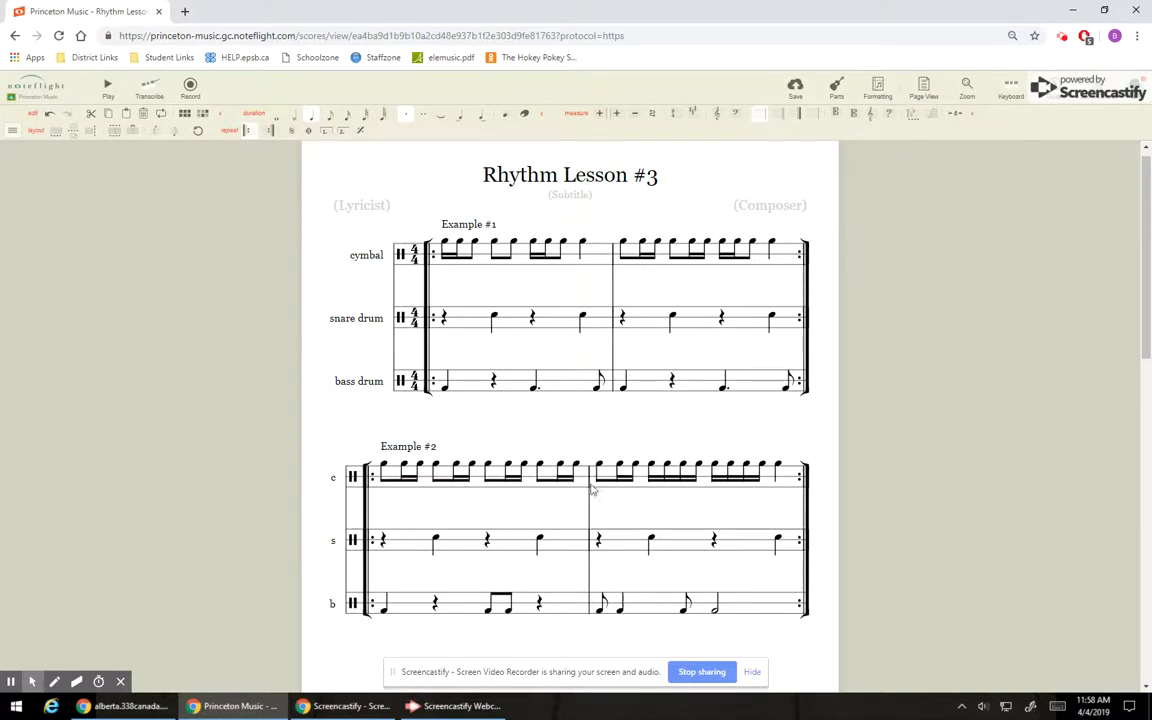
scroll(869, 478, down, 6)
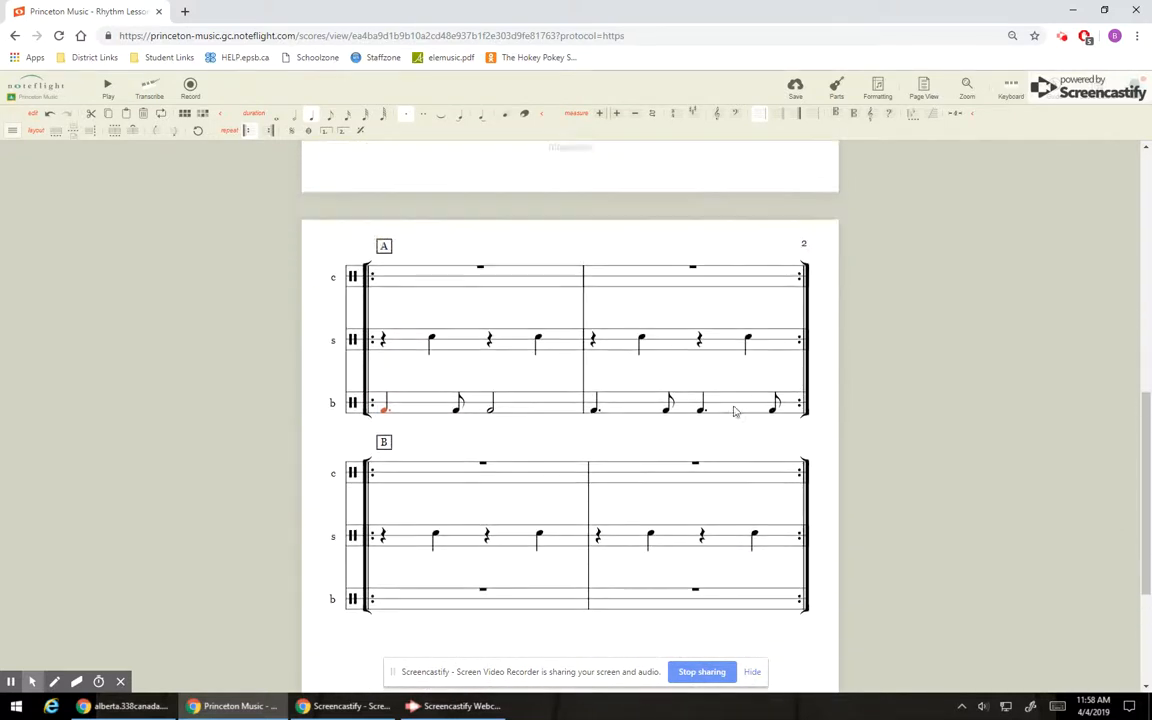
click(384, 292)
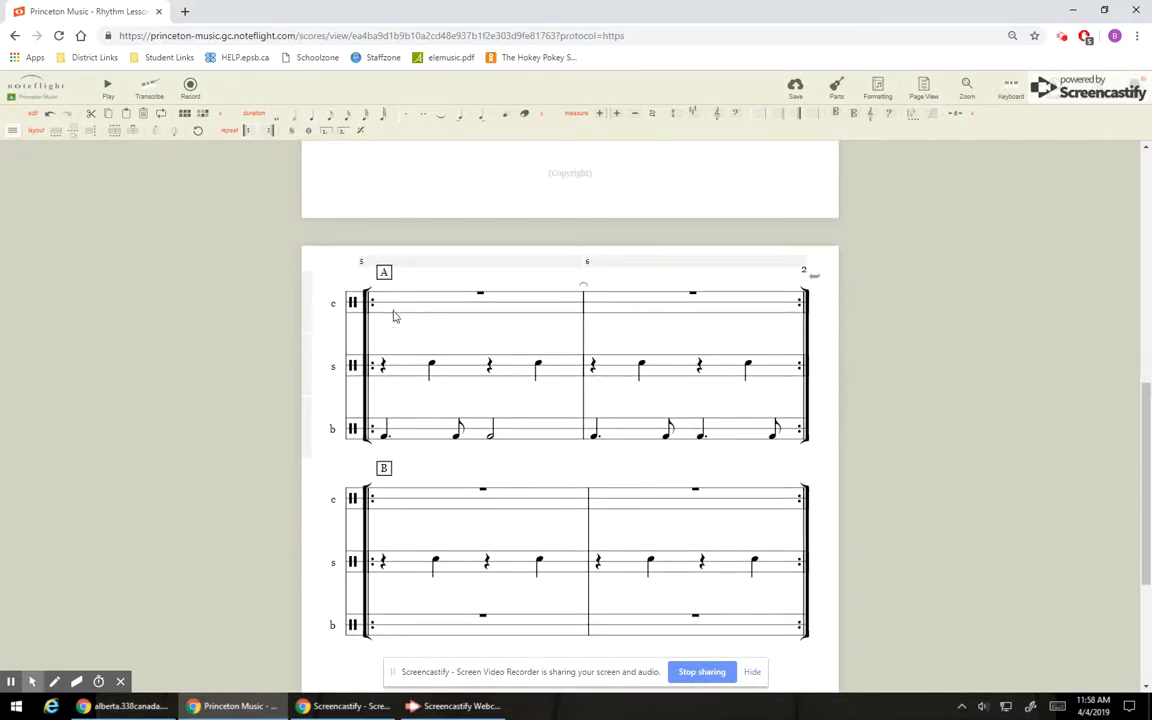
click(384, 293)
click(384, 293)
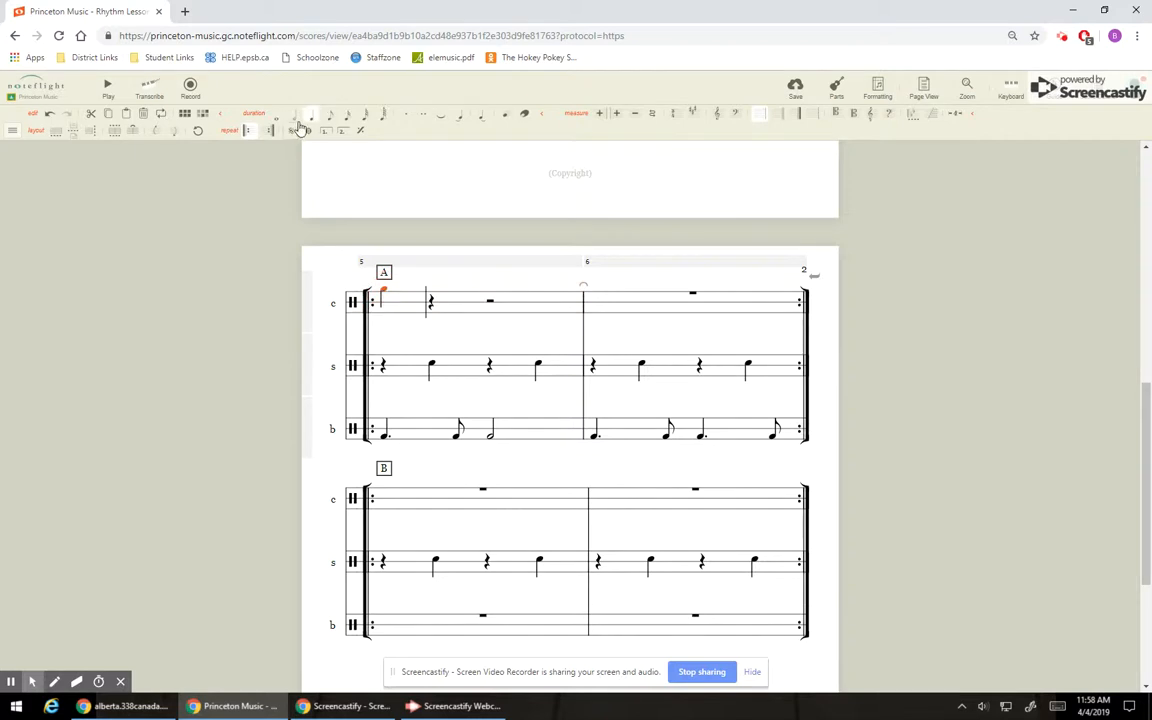
click(349, 115)
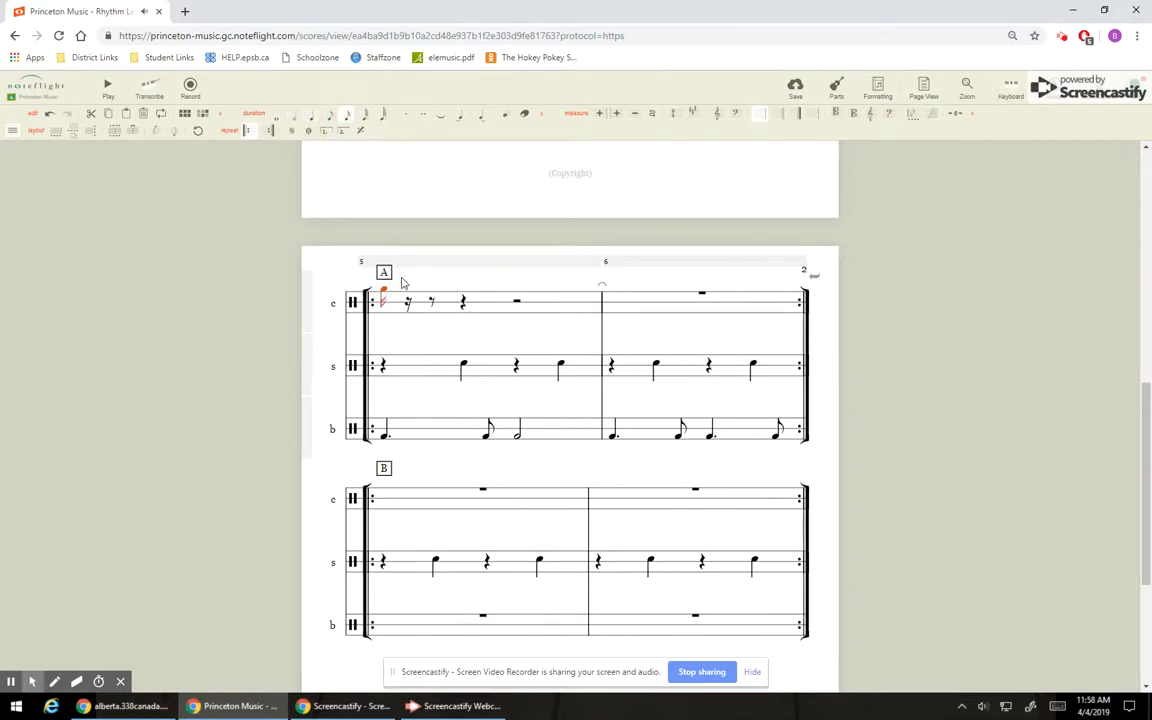
click(407, 292)
click(430, 292)
click(453, 292)
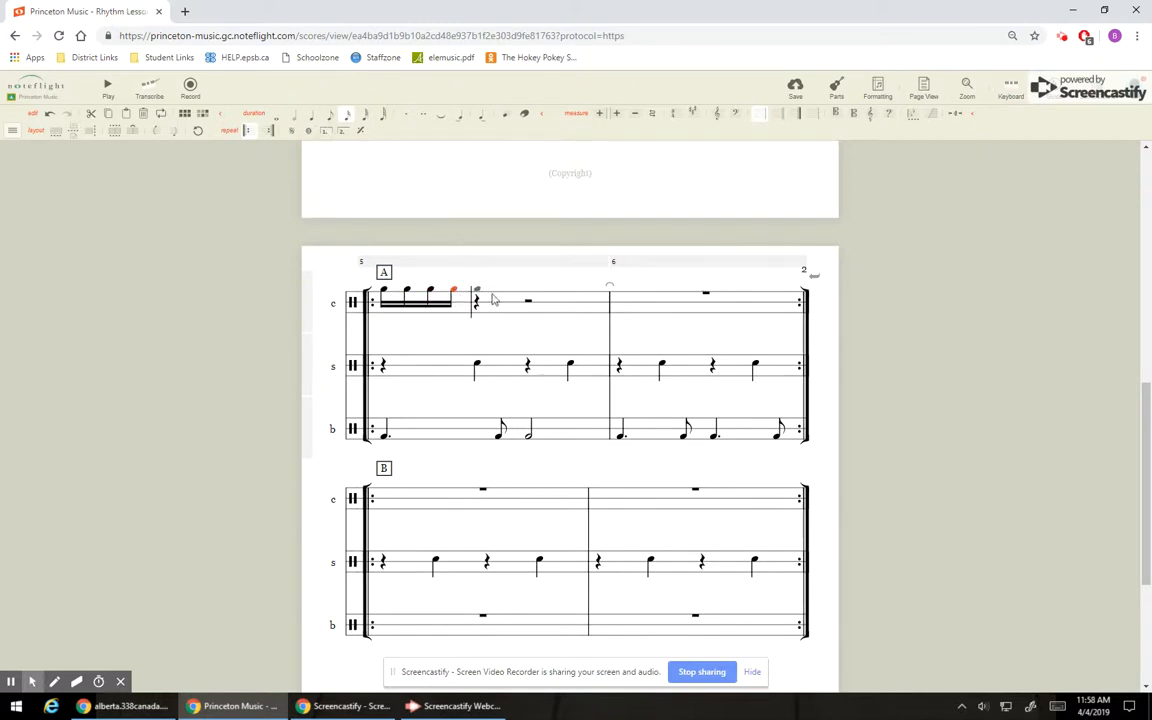
Add two eighth notes on beat two of section A's first cymbal measure.
click(477, 292)
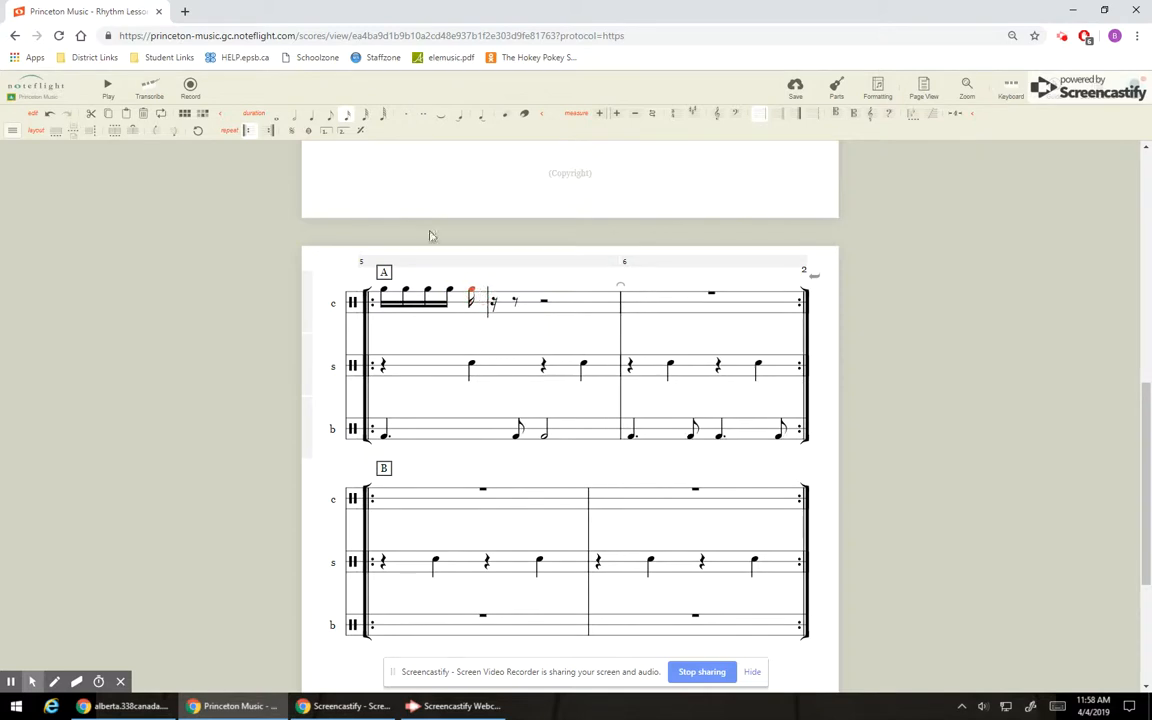
click(330, 117)
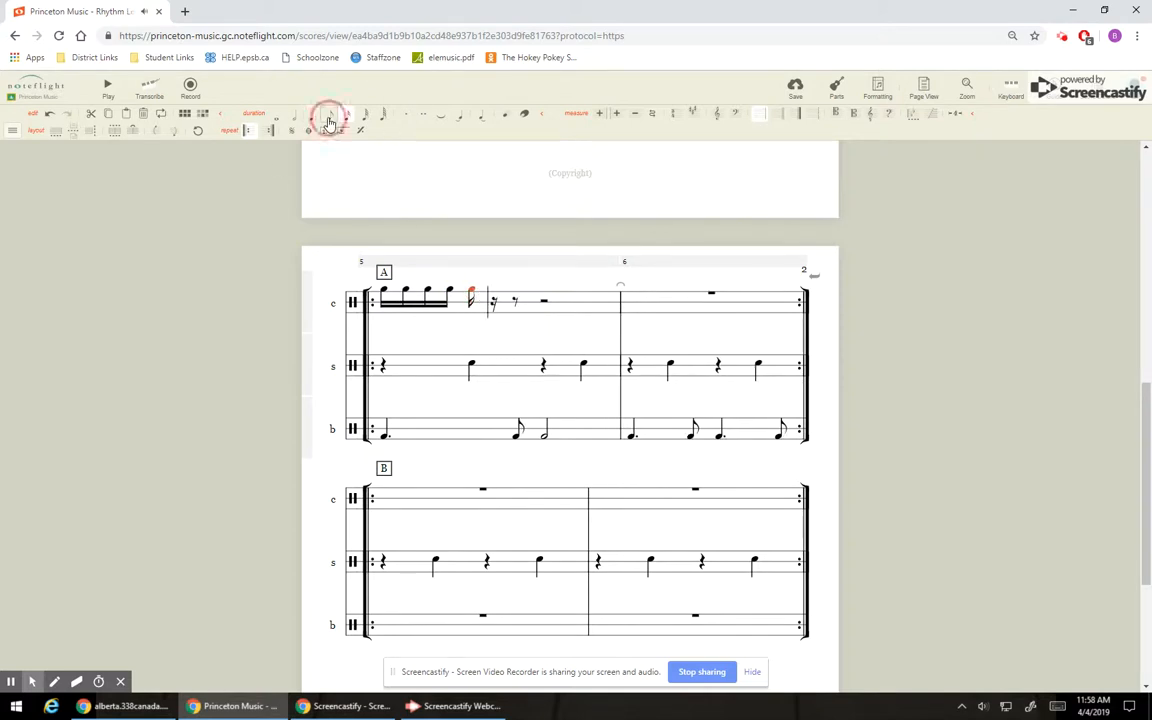
click(505, 292)
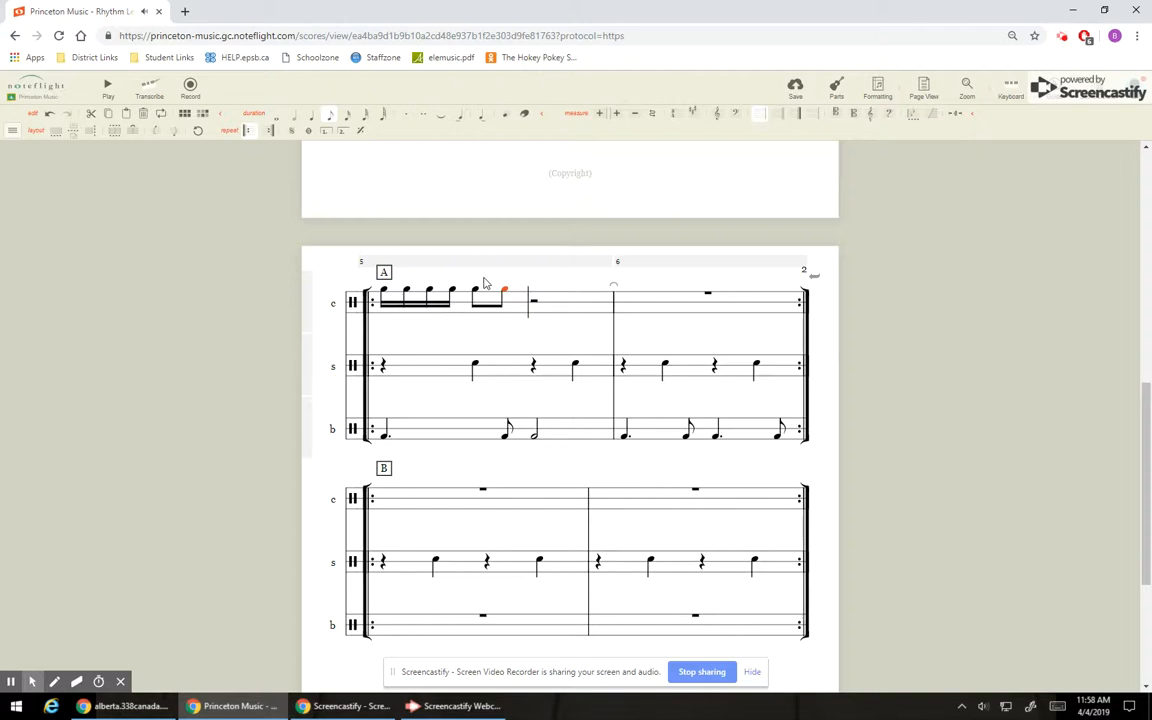
Finish section A's first cymbal measure with two sixteenth notes and an eighth note on beat three, and a quarter note on beat four.
click(537, 292)
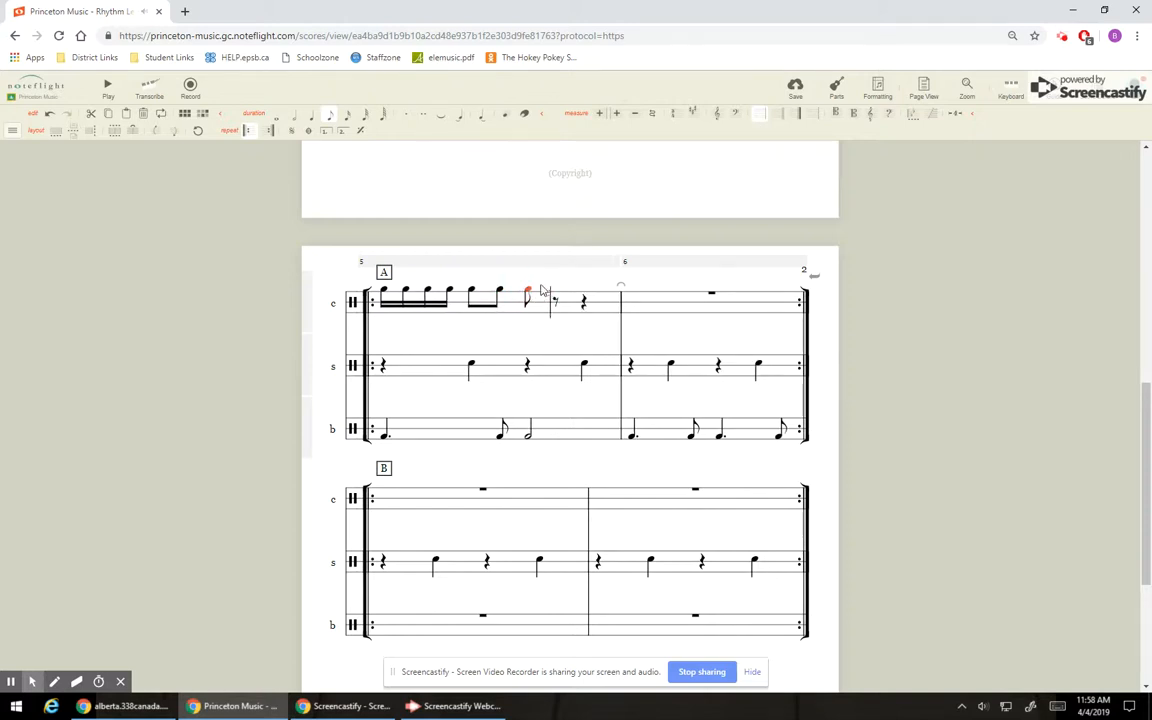
click(348, 116)
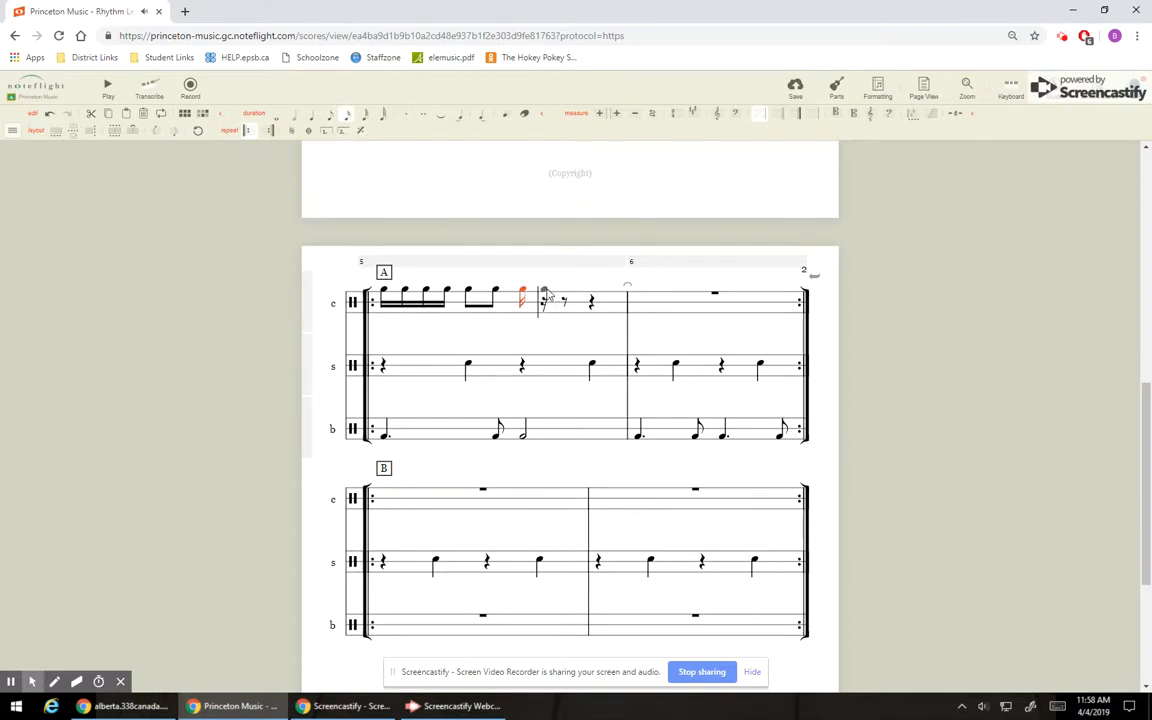
click(544, 292)
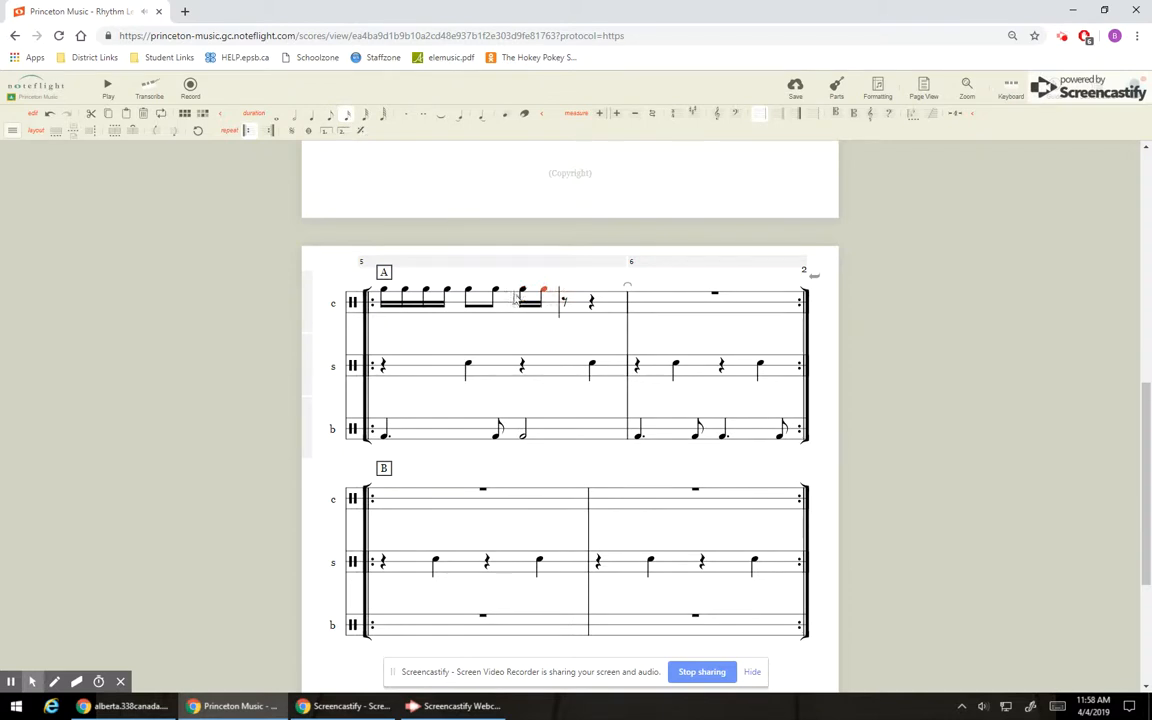
click(565, 292)
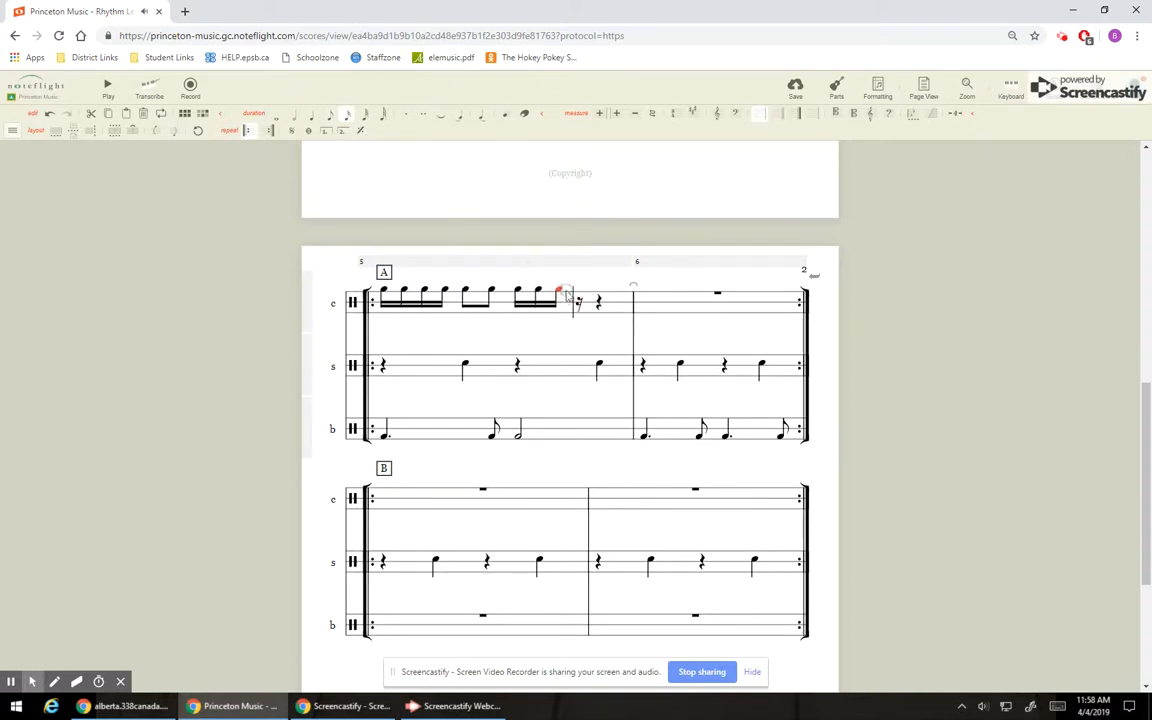
click(331, 117)
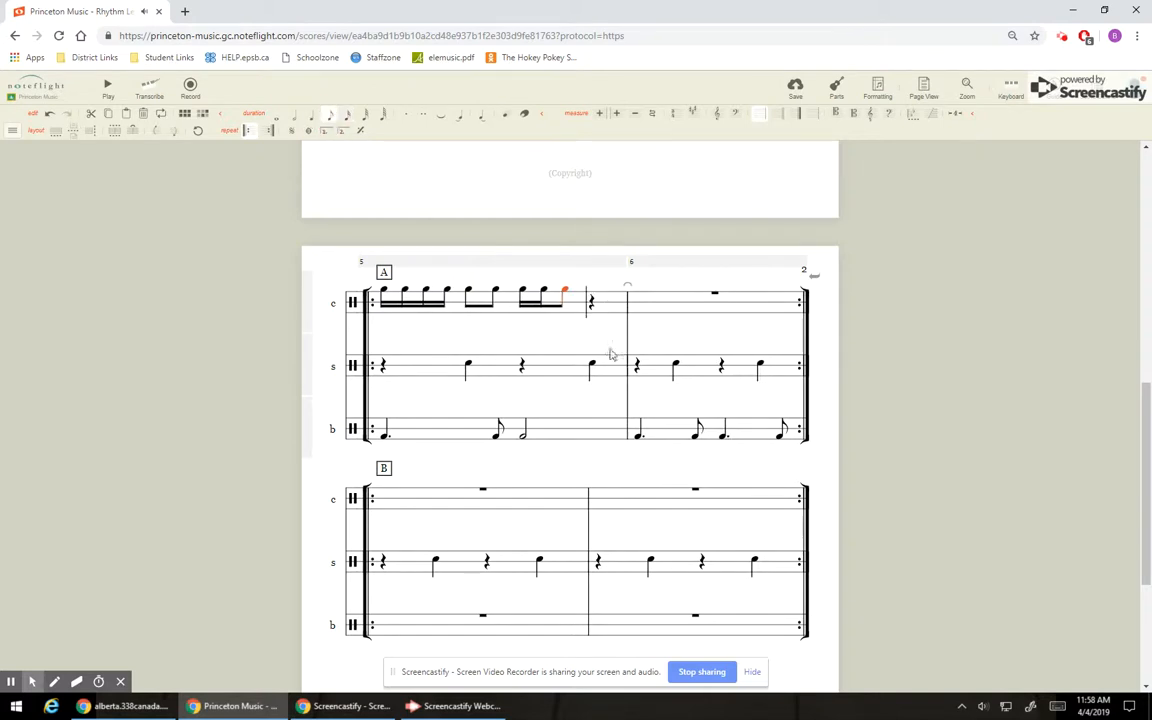
click(593, 293)
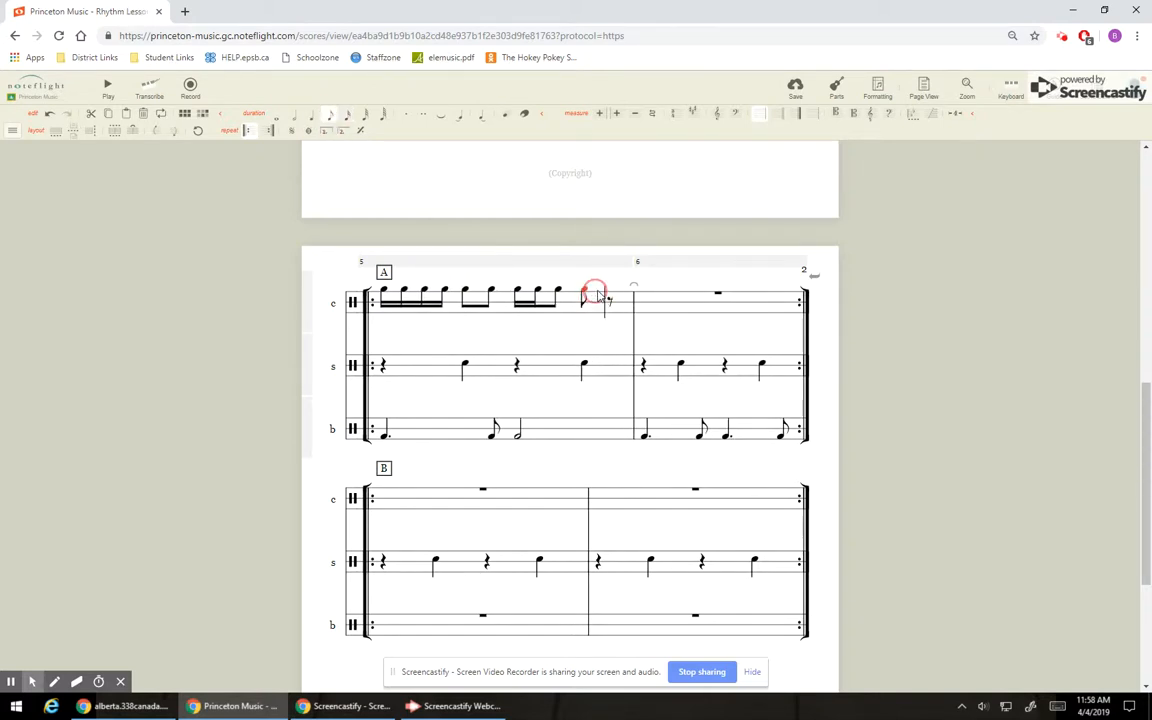
click(313, 117)
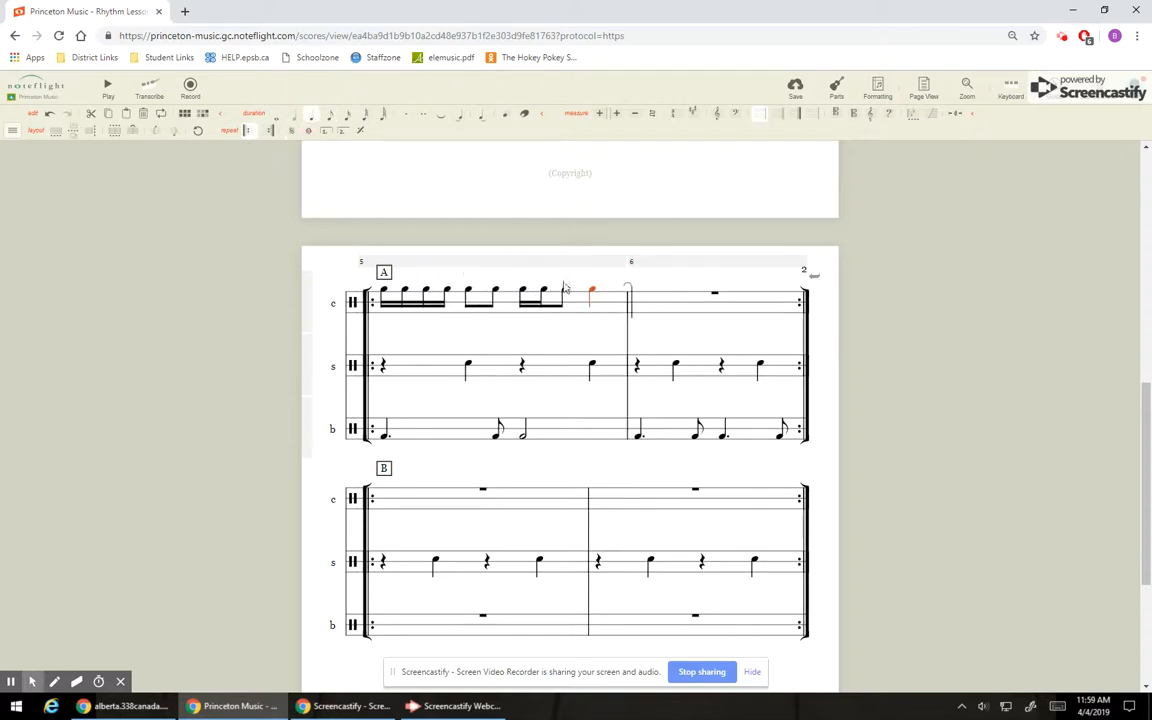
Enter four sixteenth notes on beat one of the cymbal line in section A's second measure.
click(647, 293)
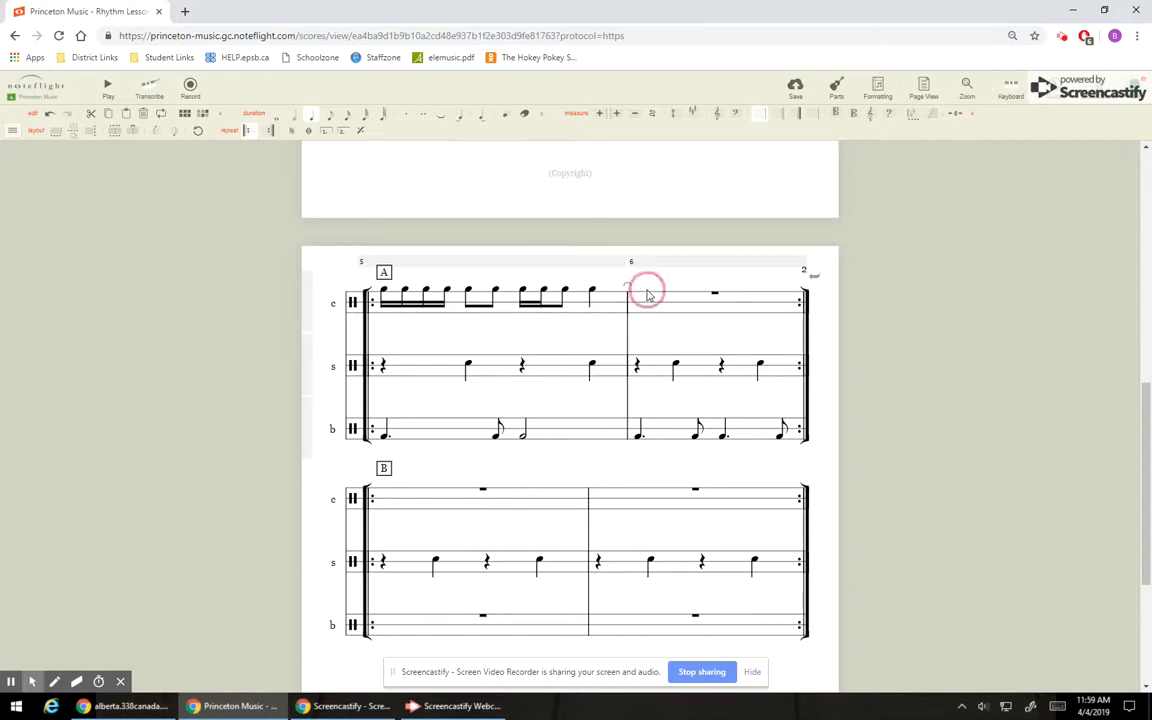
click(348, 120)
click(348, 117)
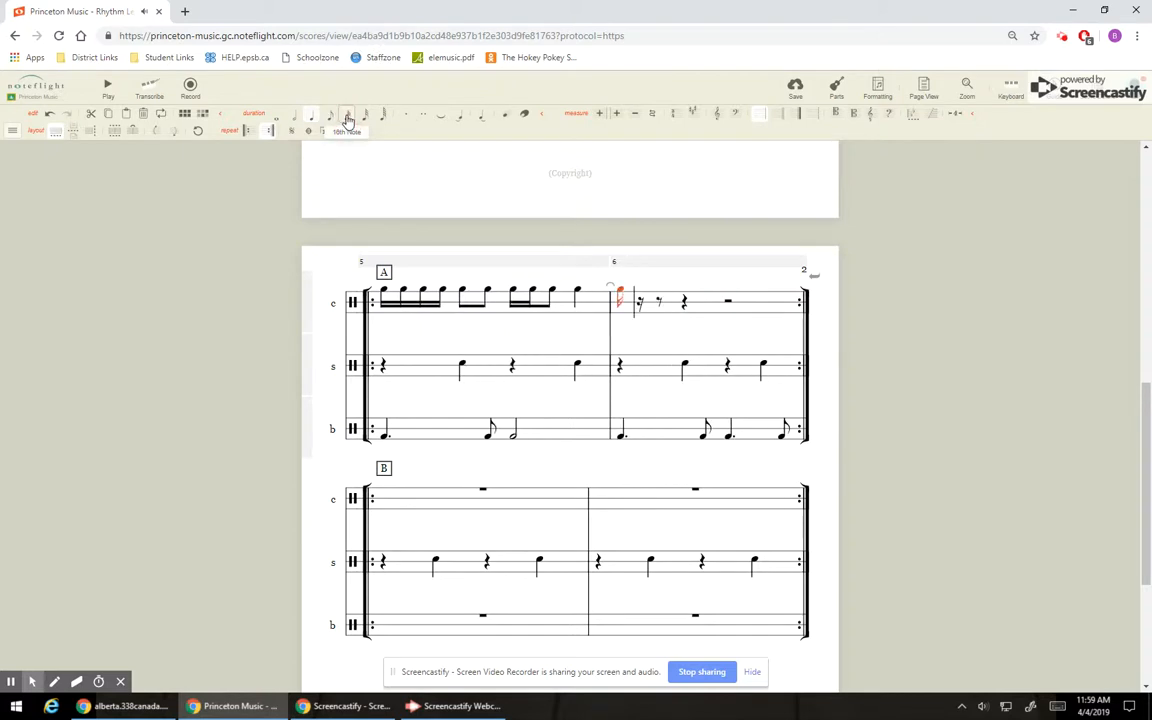
click(647, 294)
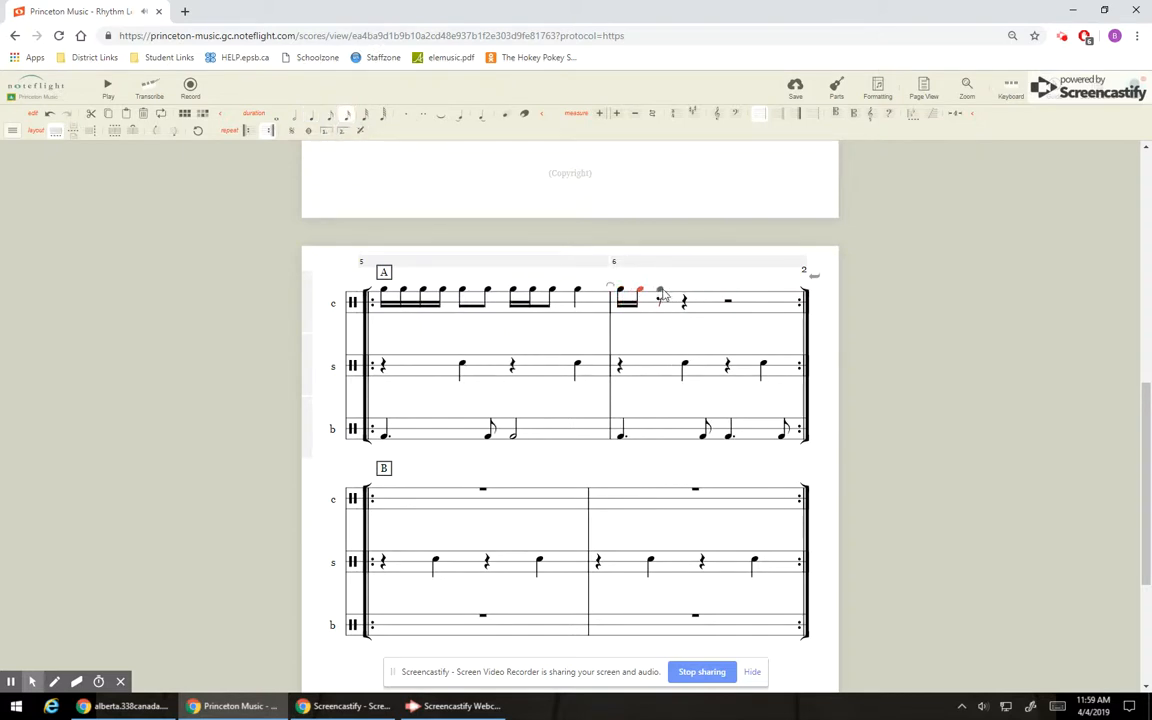
click(663, 293)
click(676, 293)
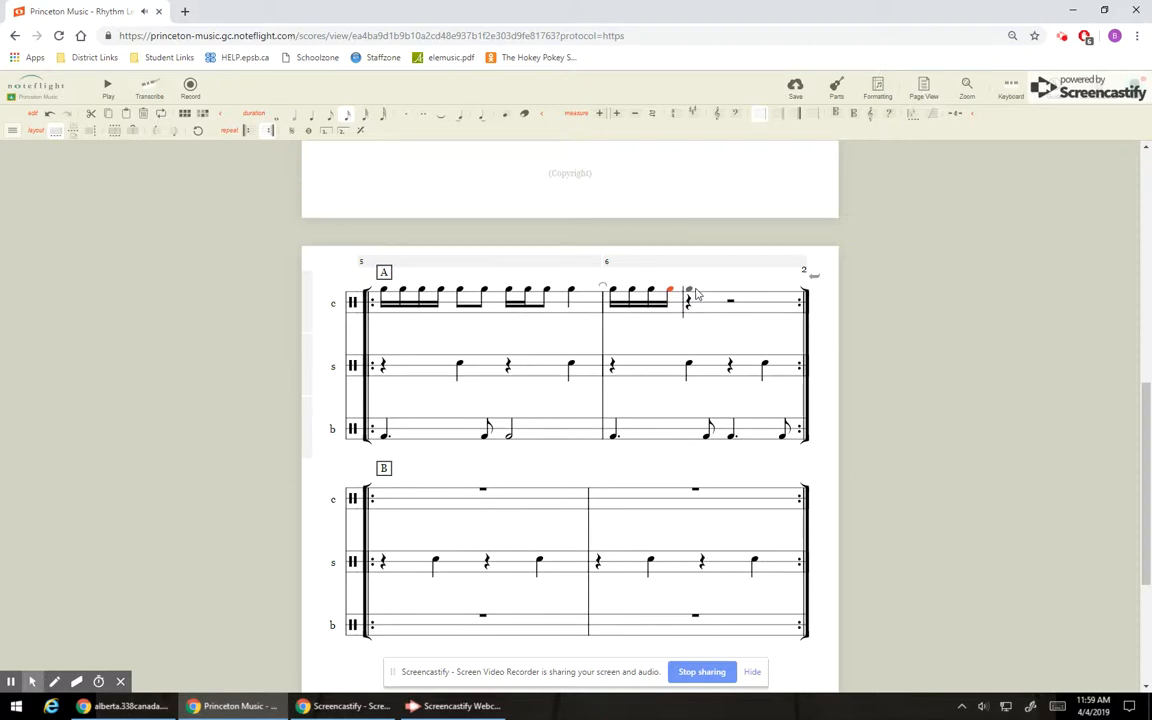
Complete section A's second cymbal measure with two eighth notes each on beats two and three and a quarter note on beat four.
click(696, 294)
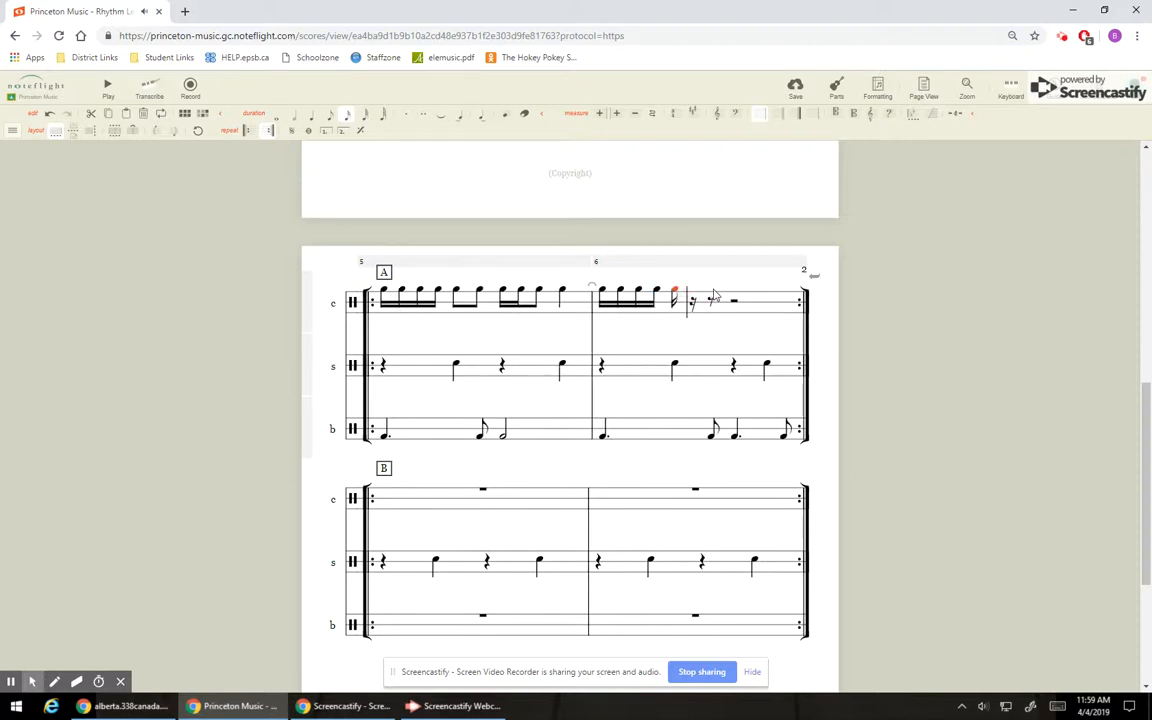
click(331, 114)
click(706, 294)
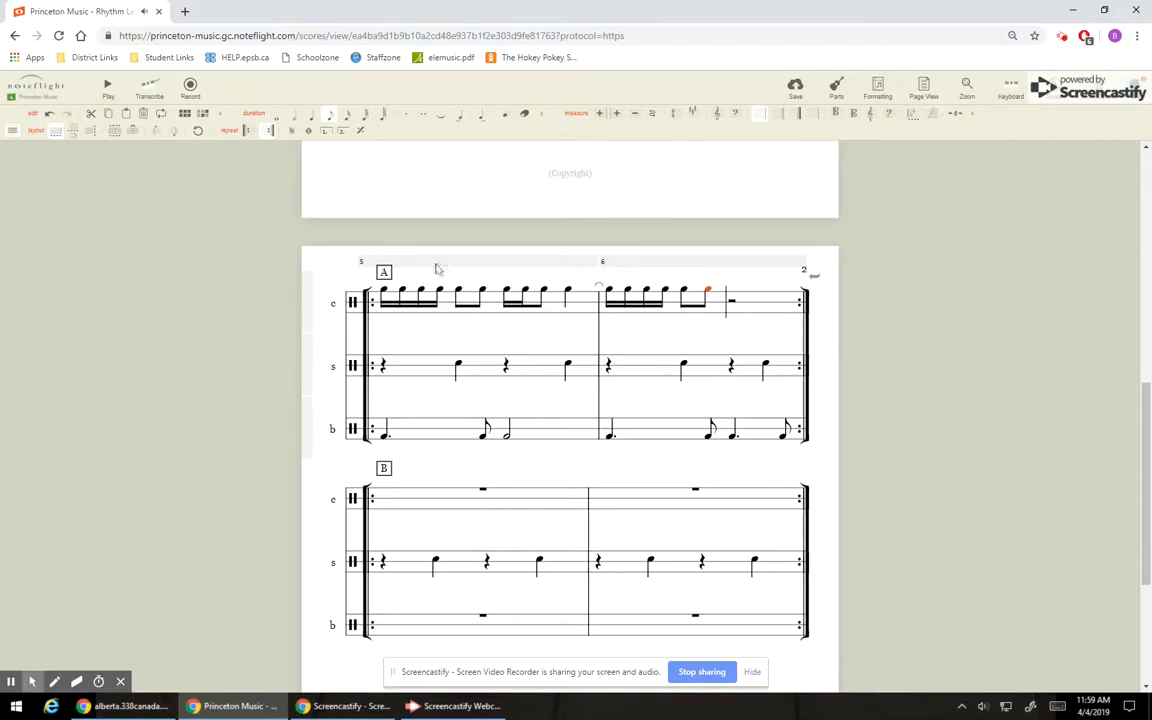
click(732, 293)
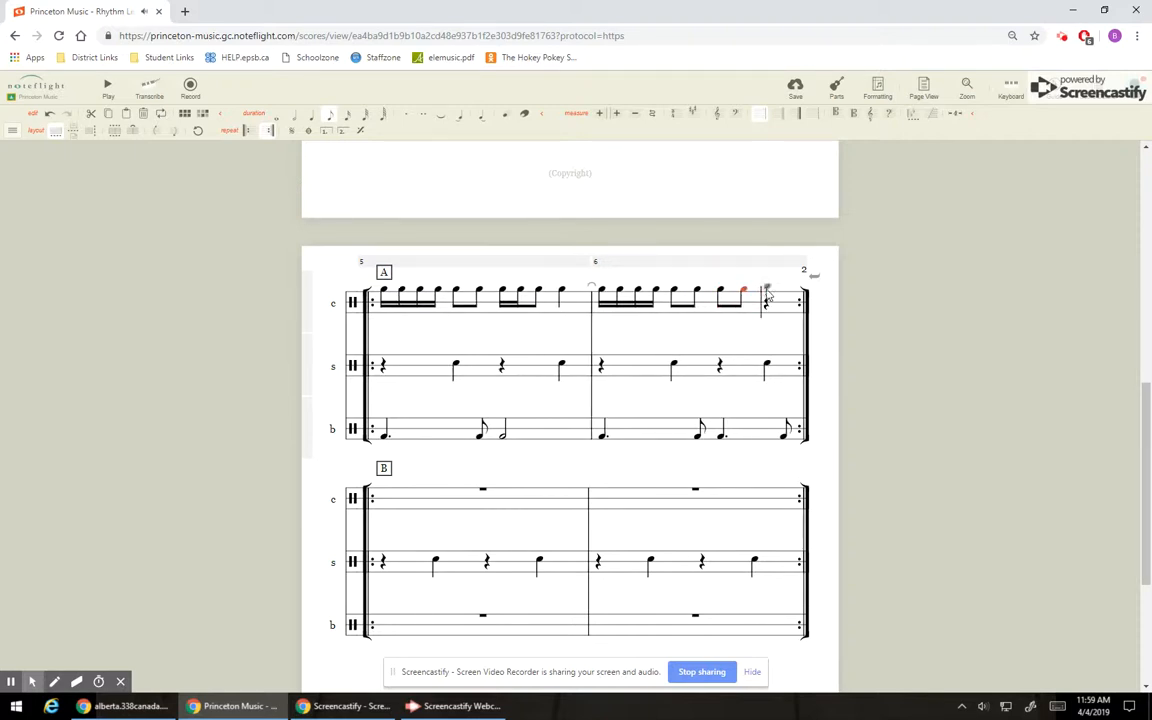
click(755, 293)
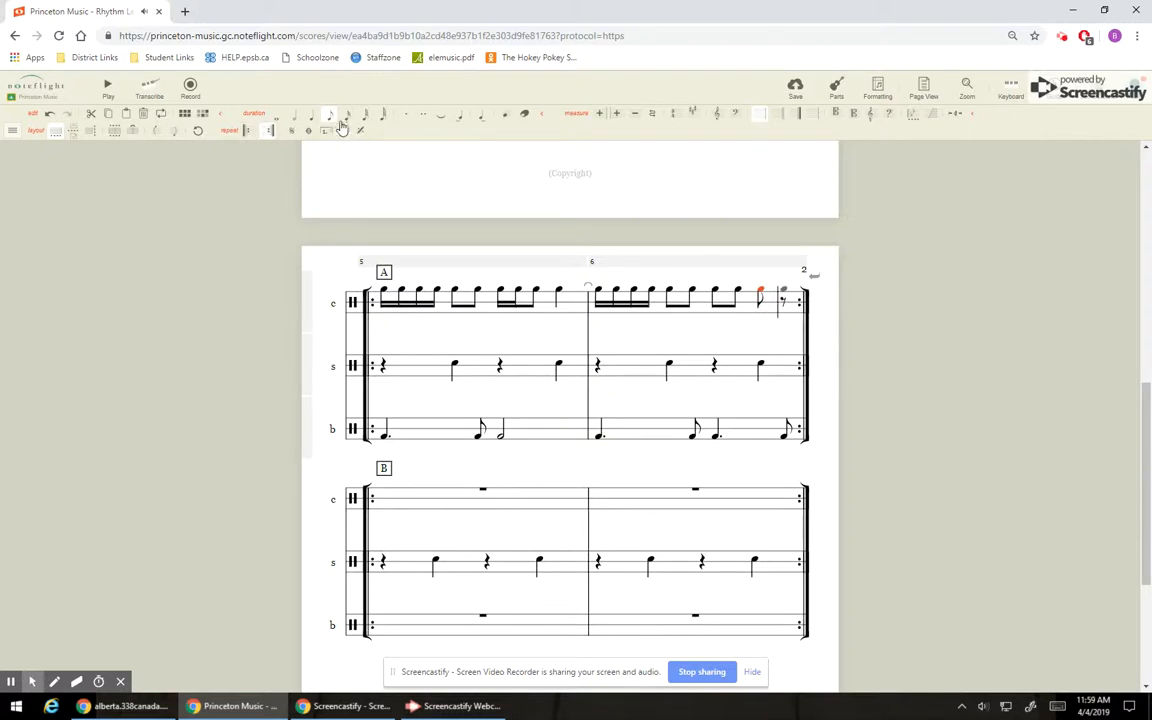
click(311, 115)
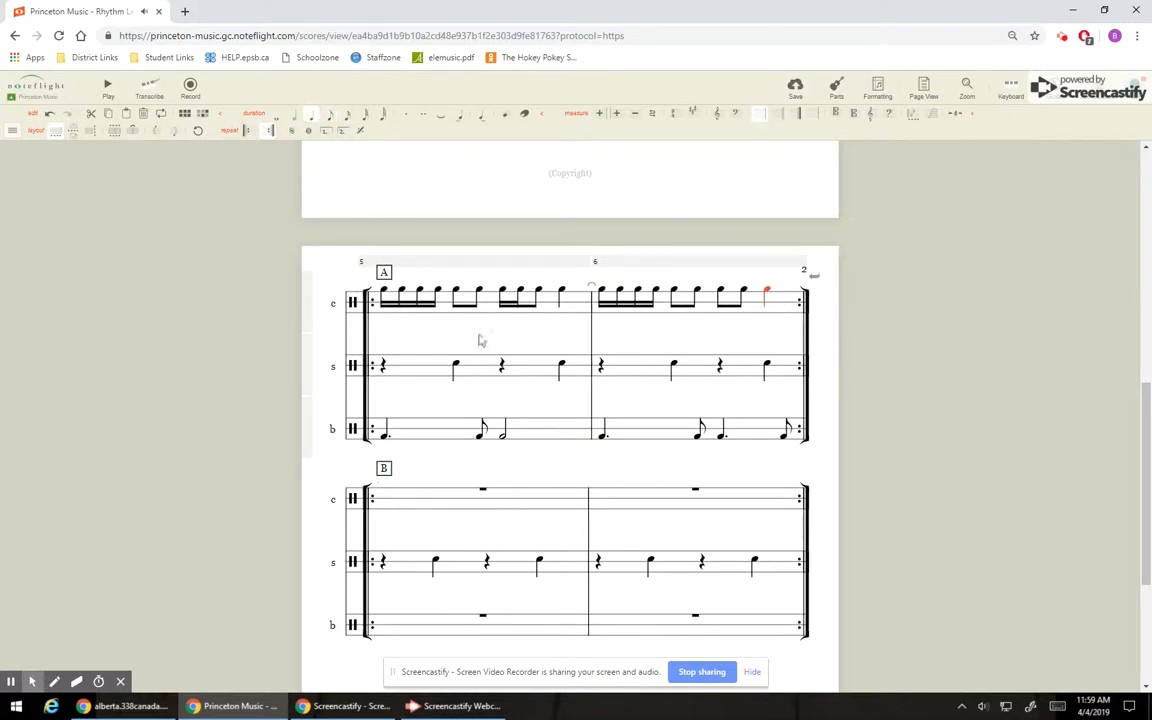
Play back section A from its first cymbal note and stop the playback.
click(383, 291)
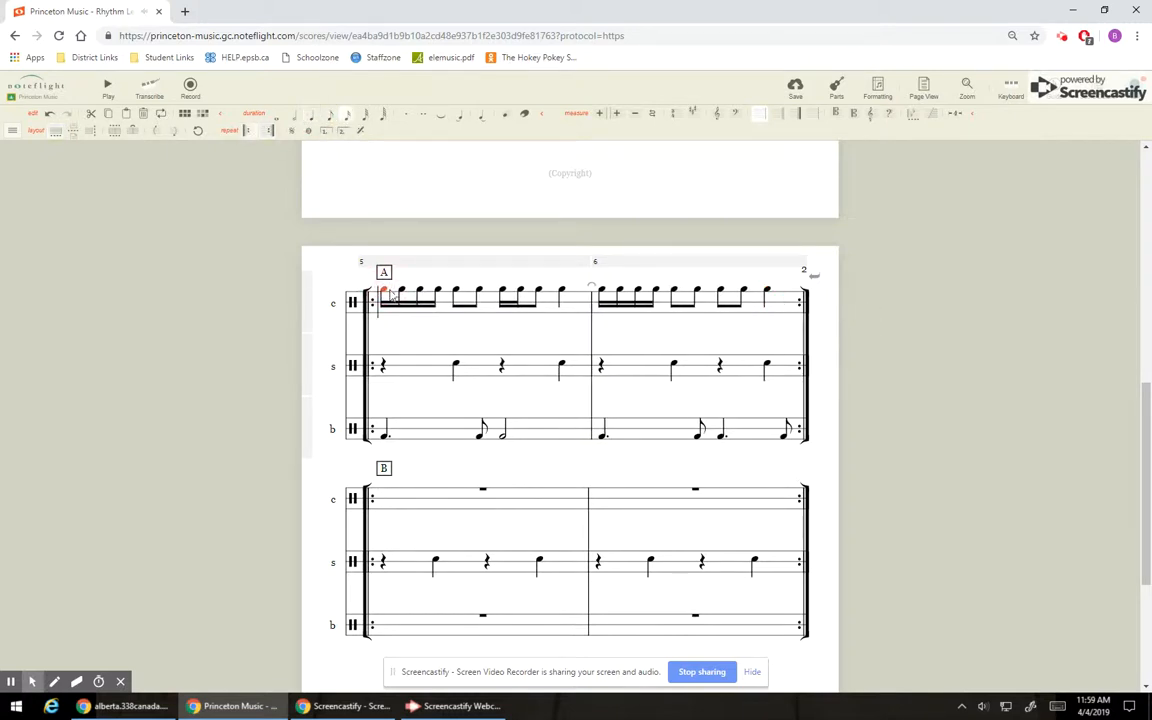
click(108, 90)
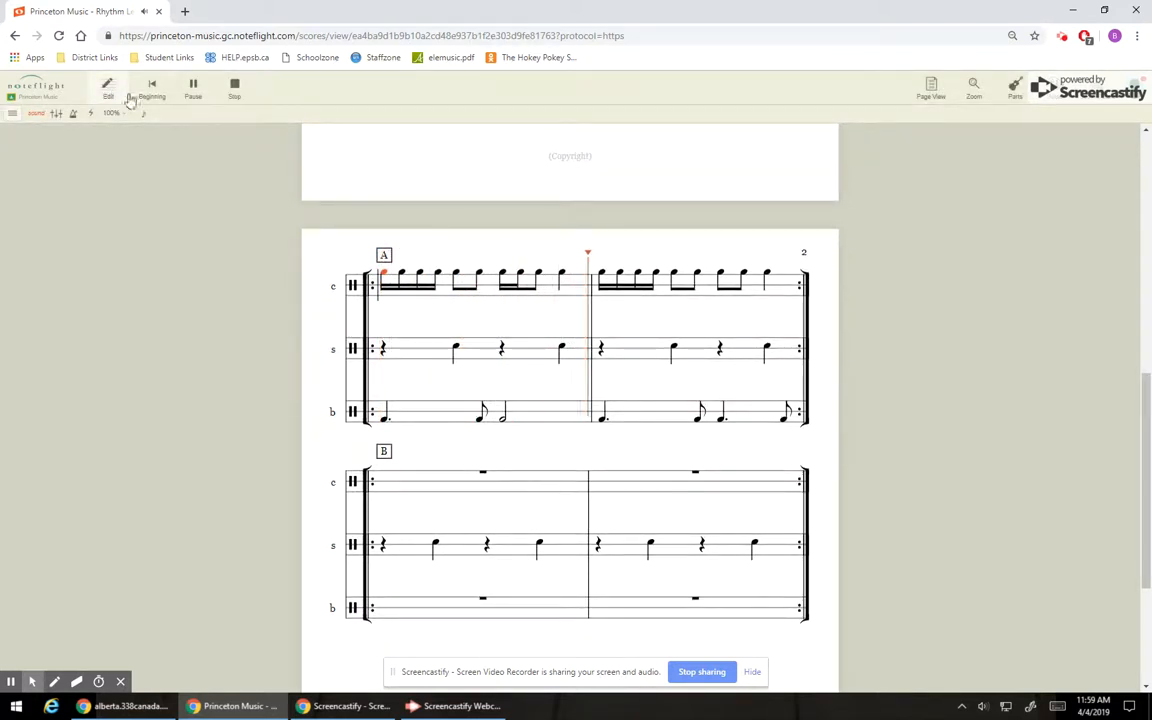
click(232, 92)
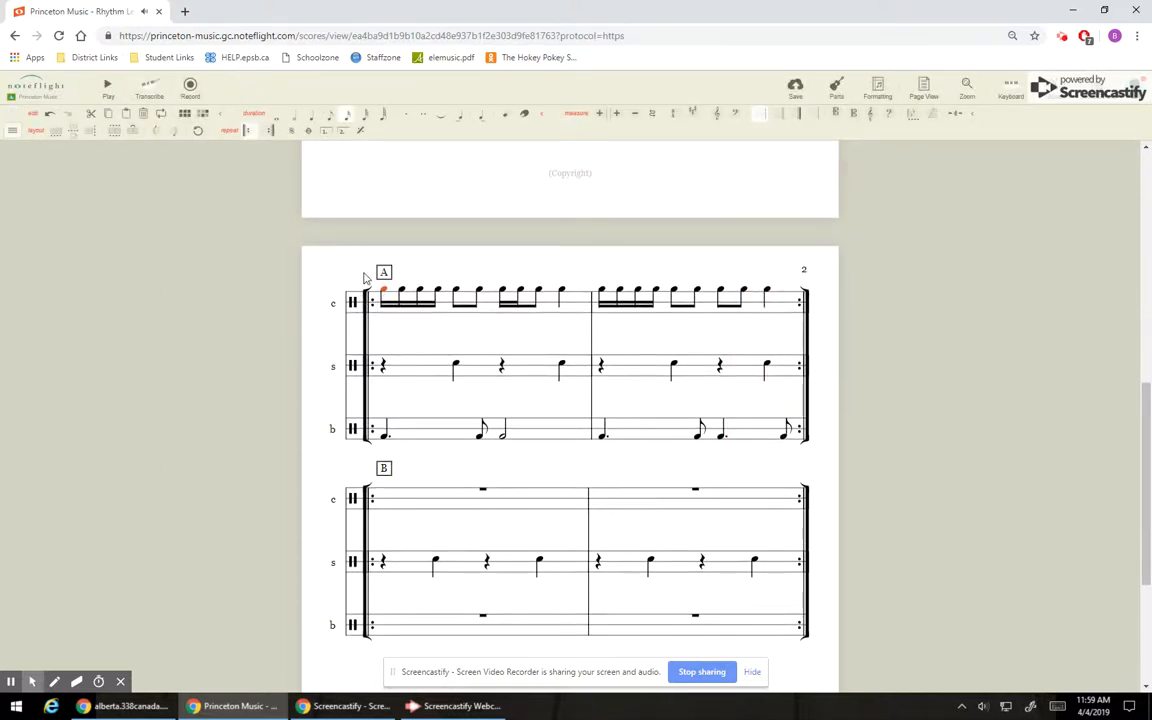
Review the cymbal, snare and bass drum parts in Examples #1 and #2 and in sections A and B.
scroll(617, 478, down, 1)
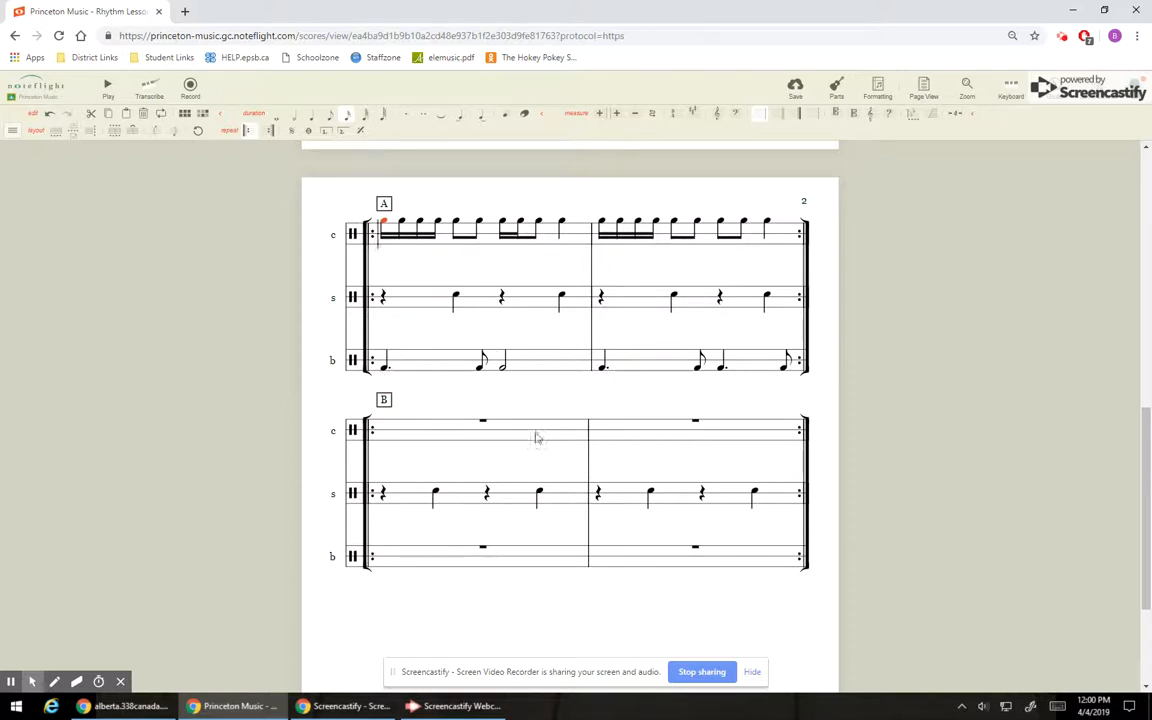
scroll(530, 427, up, 4)
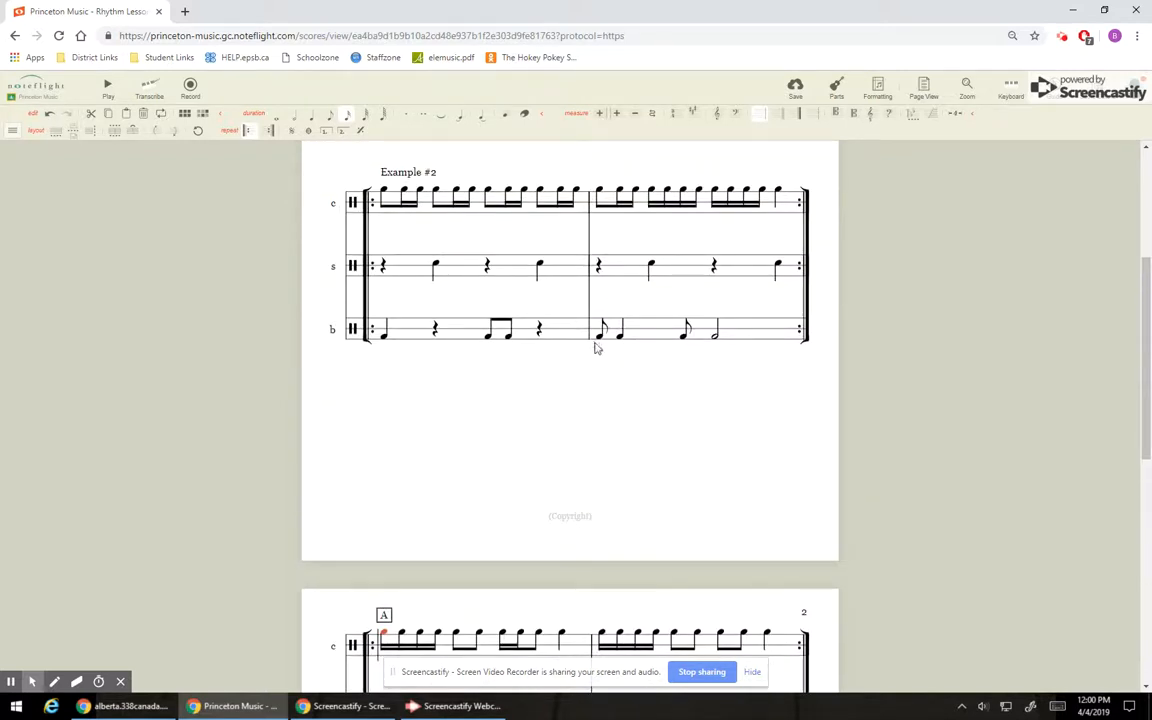
scroll(548, 373, down, 3)
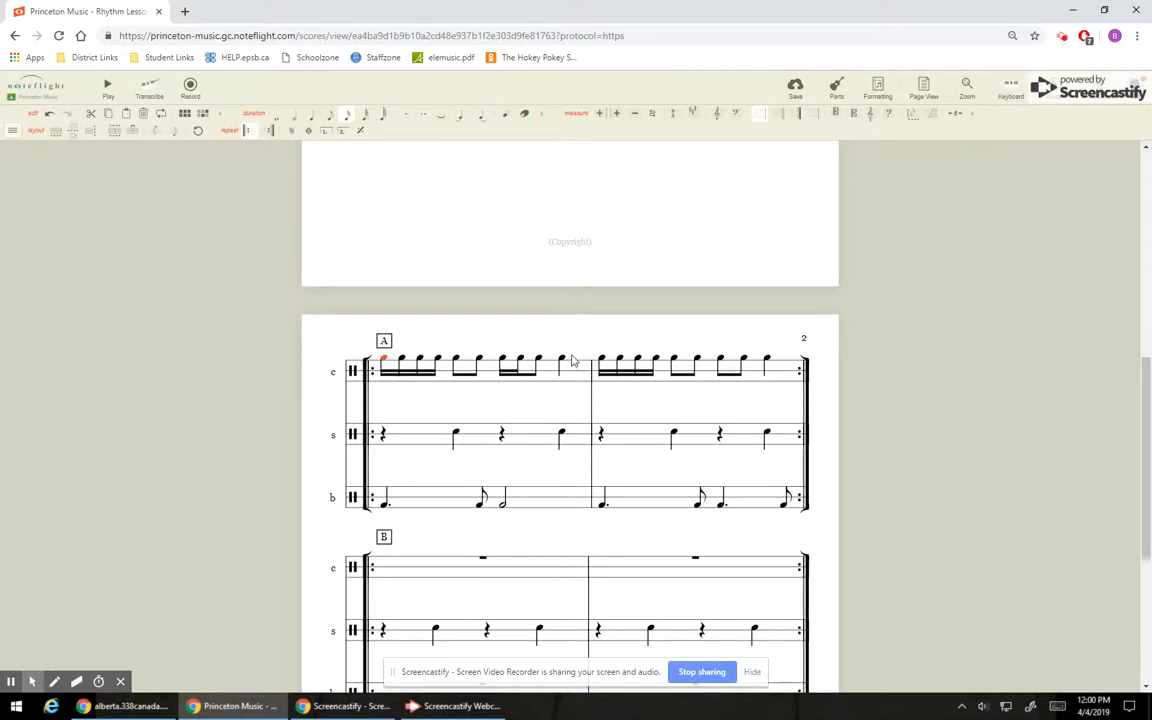
scroll(500, 320, down, 1)
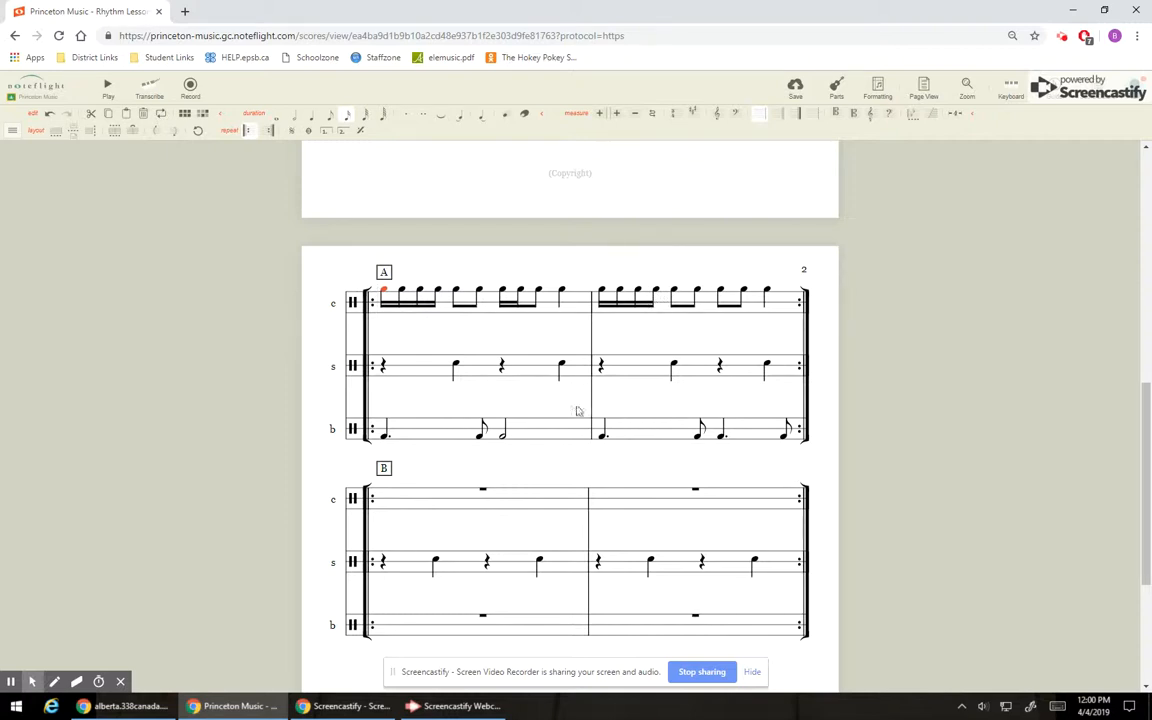
scroll(628, 434, down, 2)
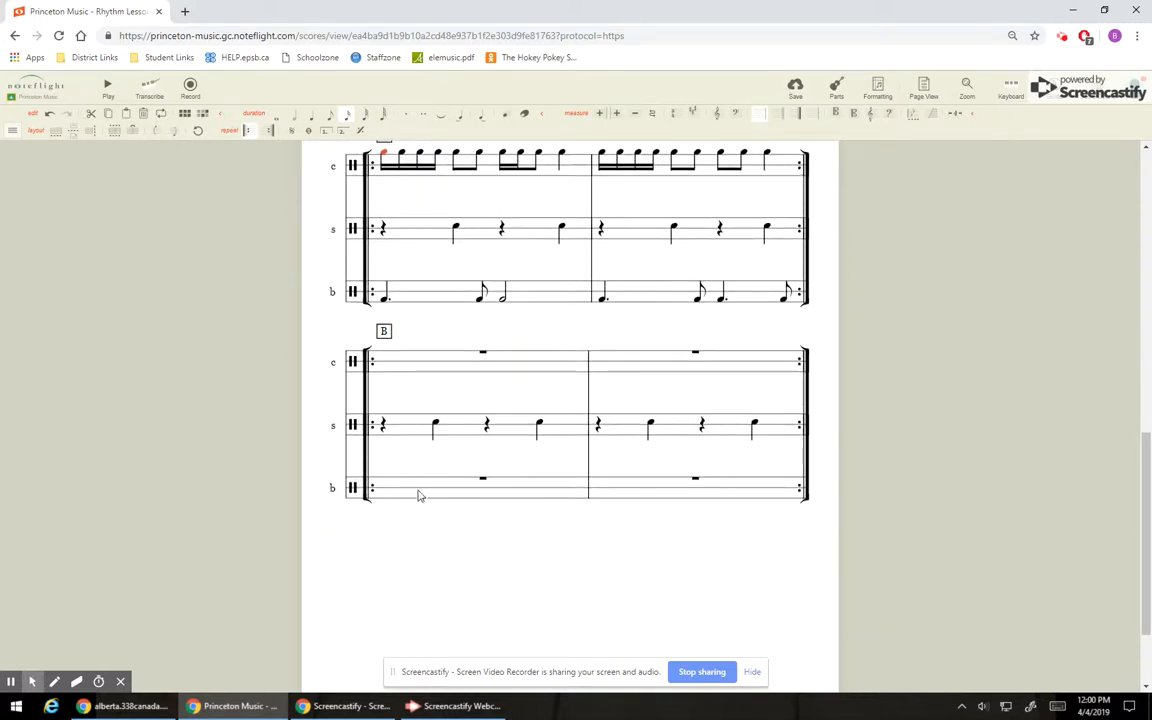
scroll(527, 431, up, 2)
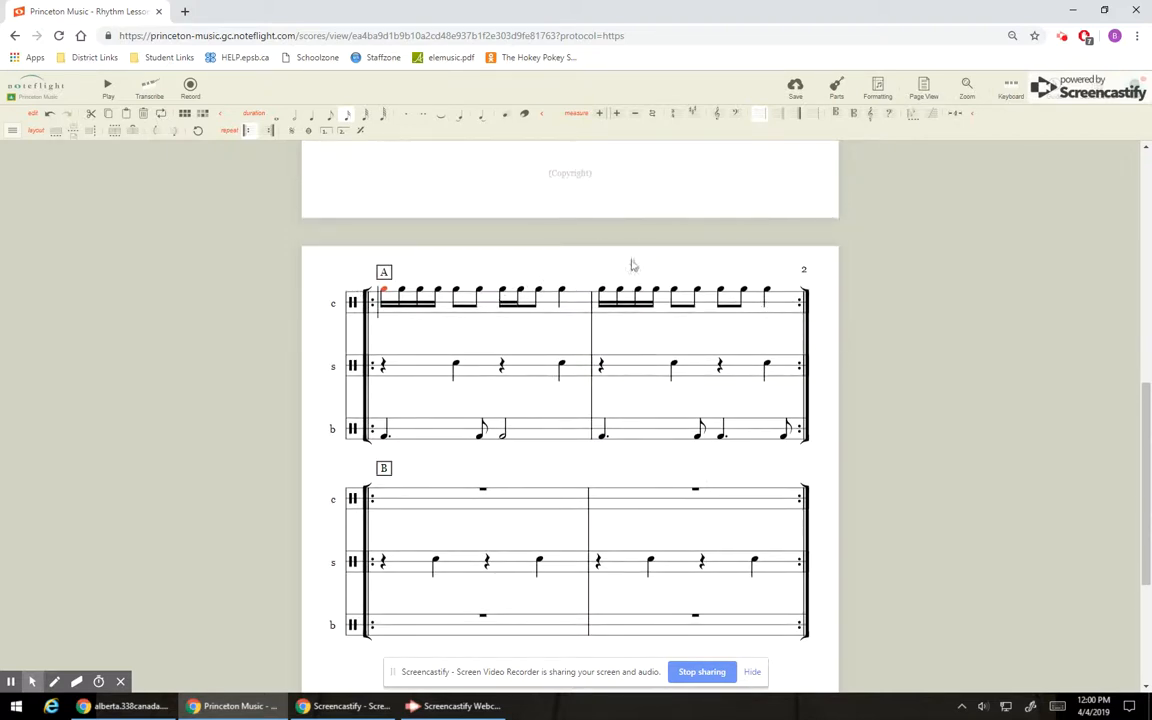
scroll(640, 280, down, 2)
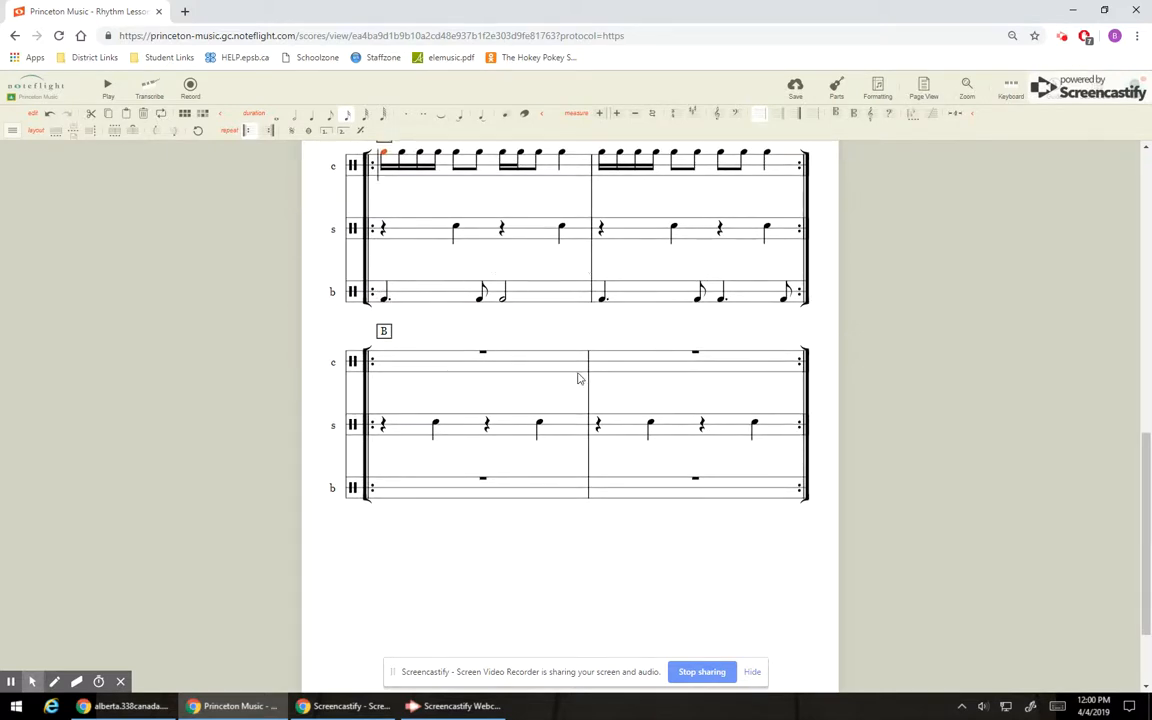
scroll(570, 370, up, 1)
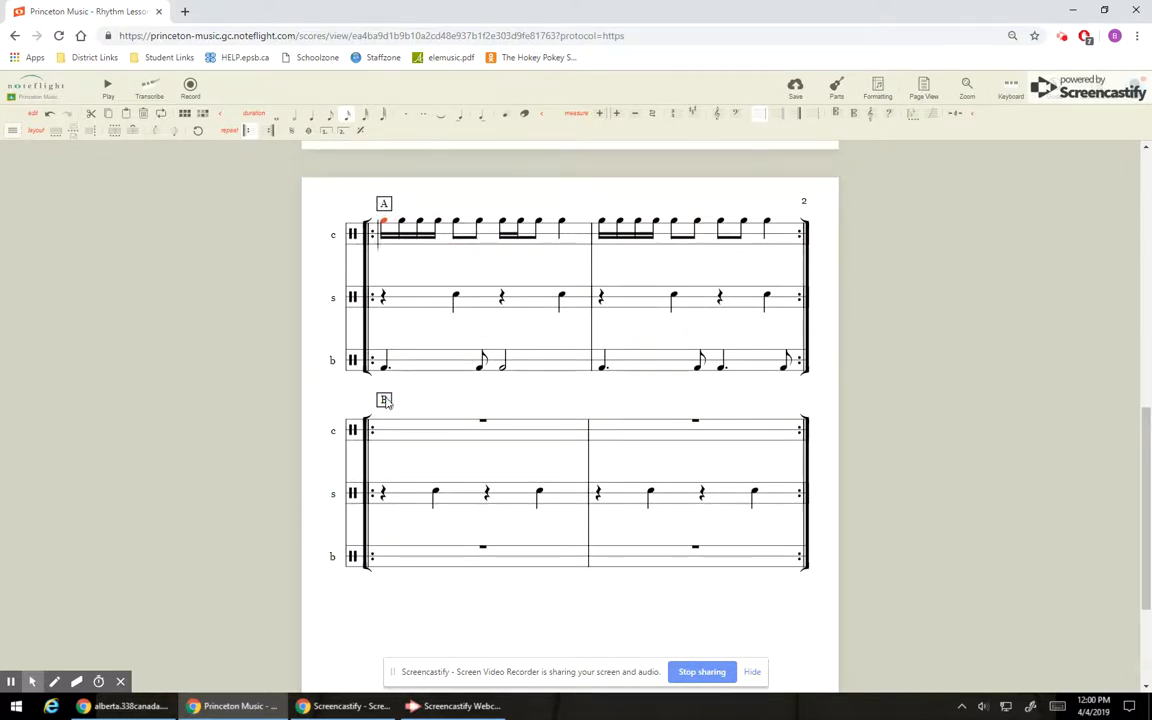
scroll(558, 296, up, 5)
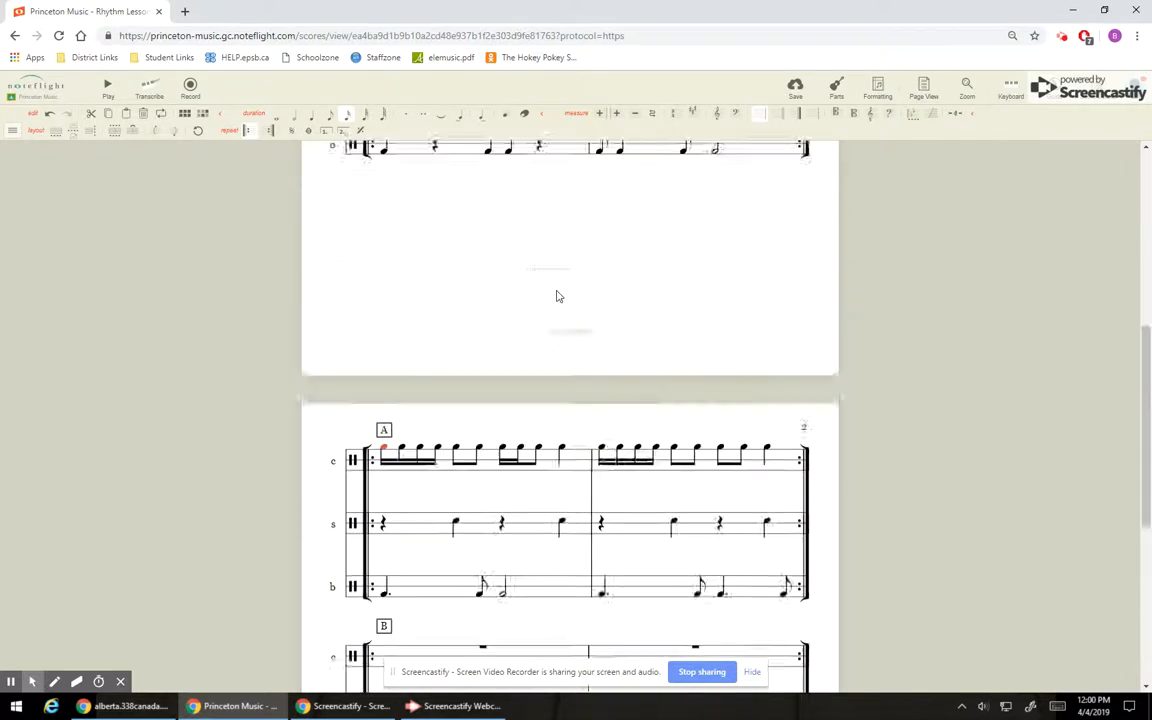
scroll(565, 305, up, 1)
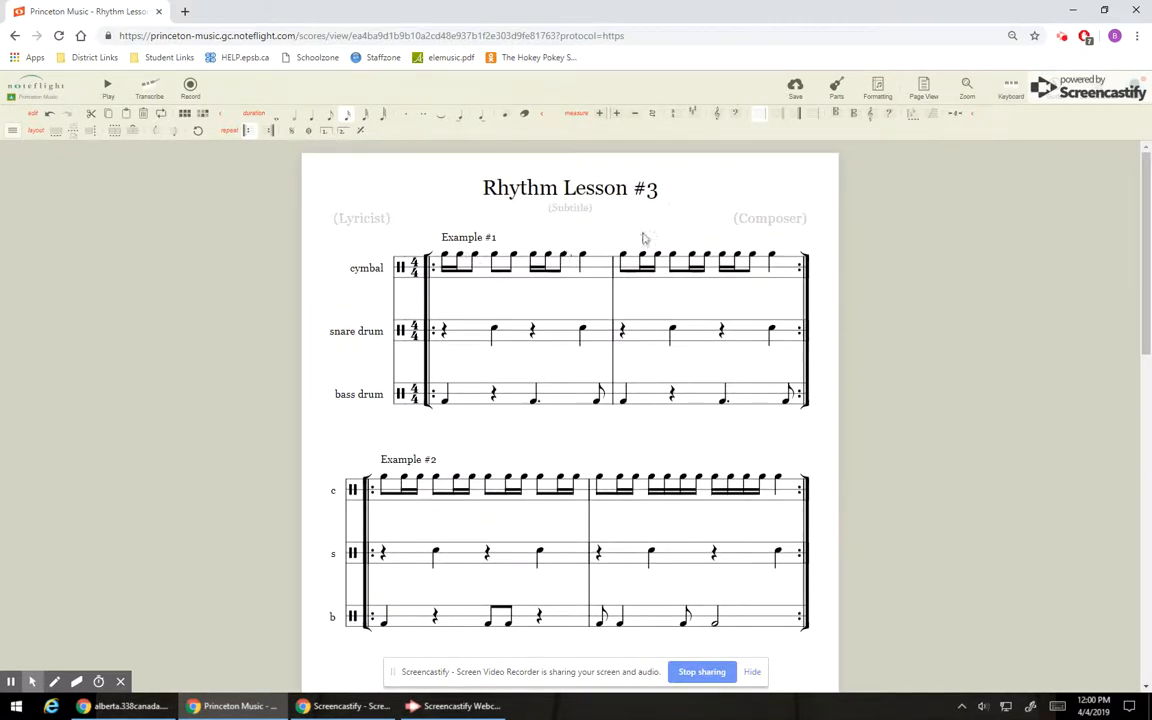
scroll(701, 247, down, 3)
scroll(764, 381, up, 1)
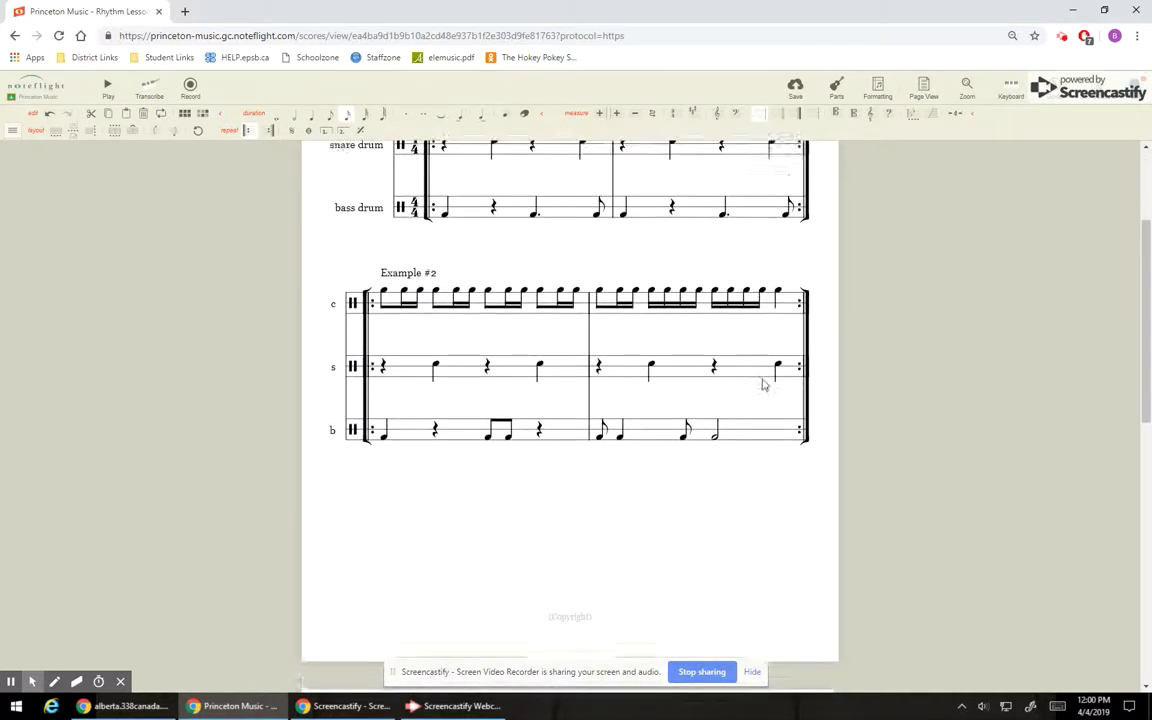
scroll(530, 267, up, 2)
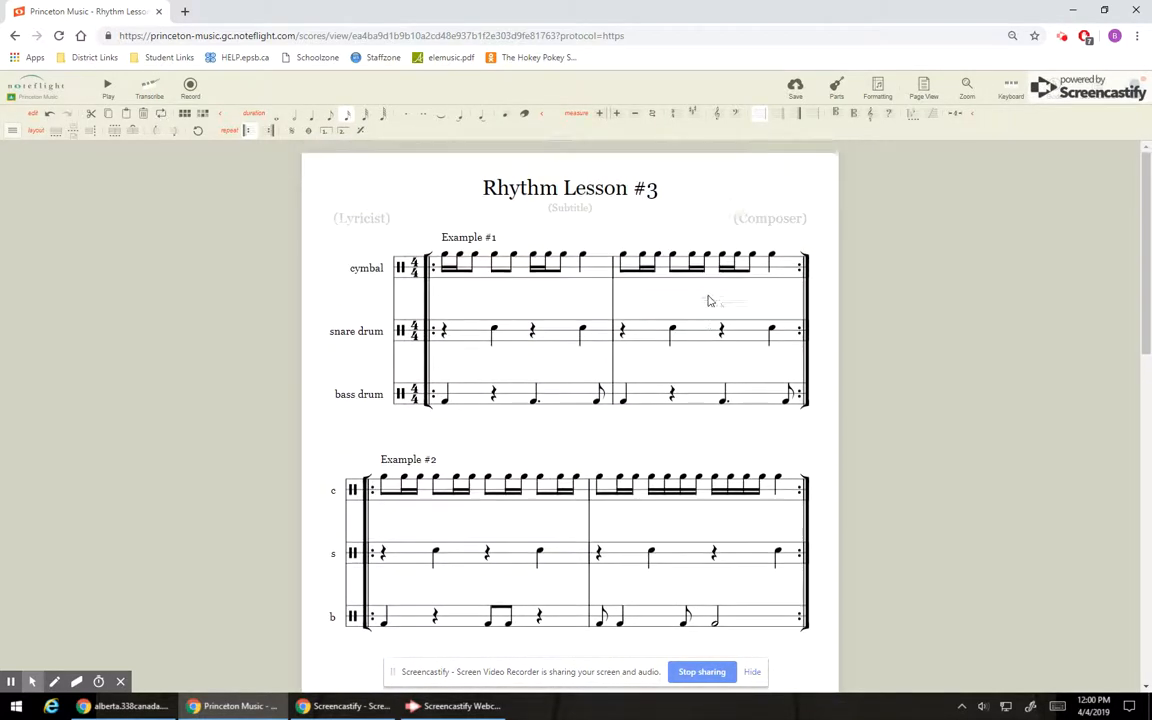
scroll(558, 270, down, 10)
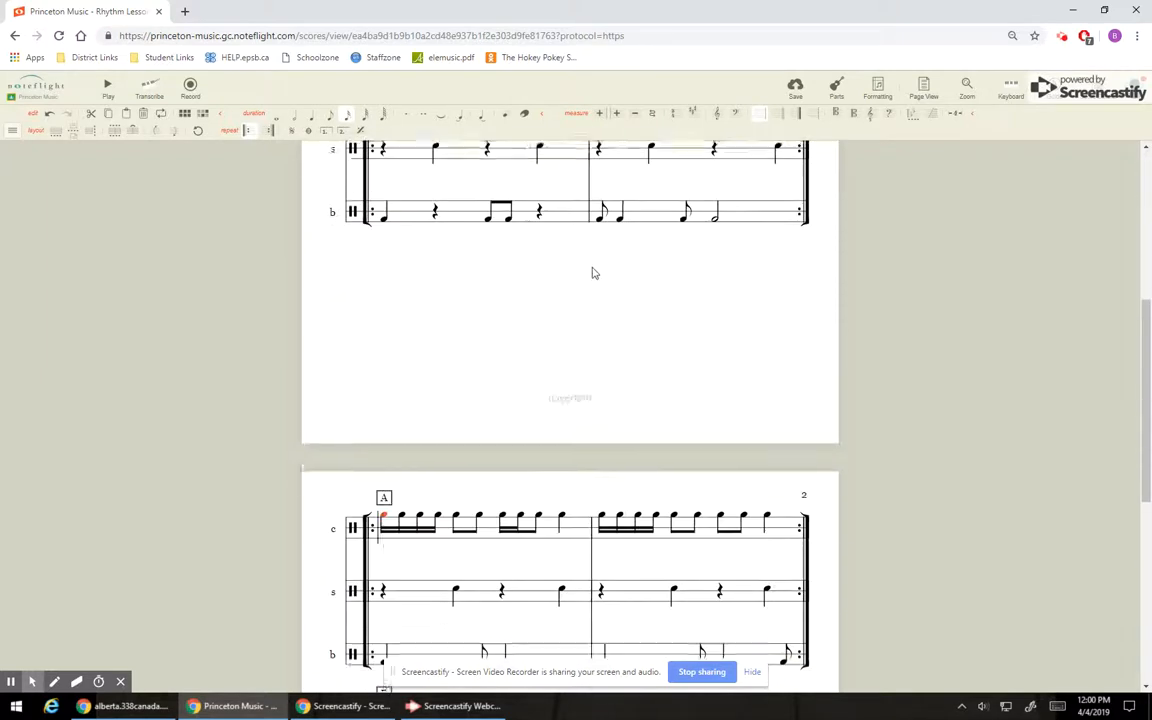
scroll(627, 291, down, 1)
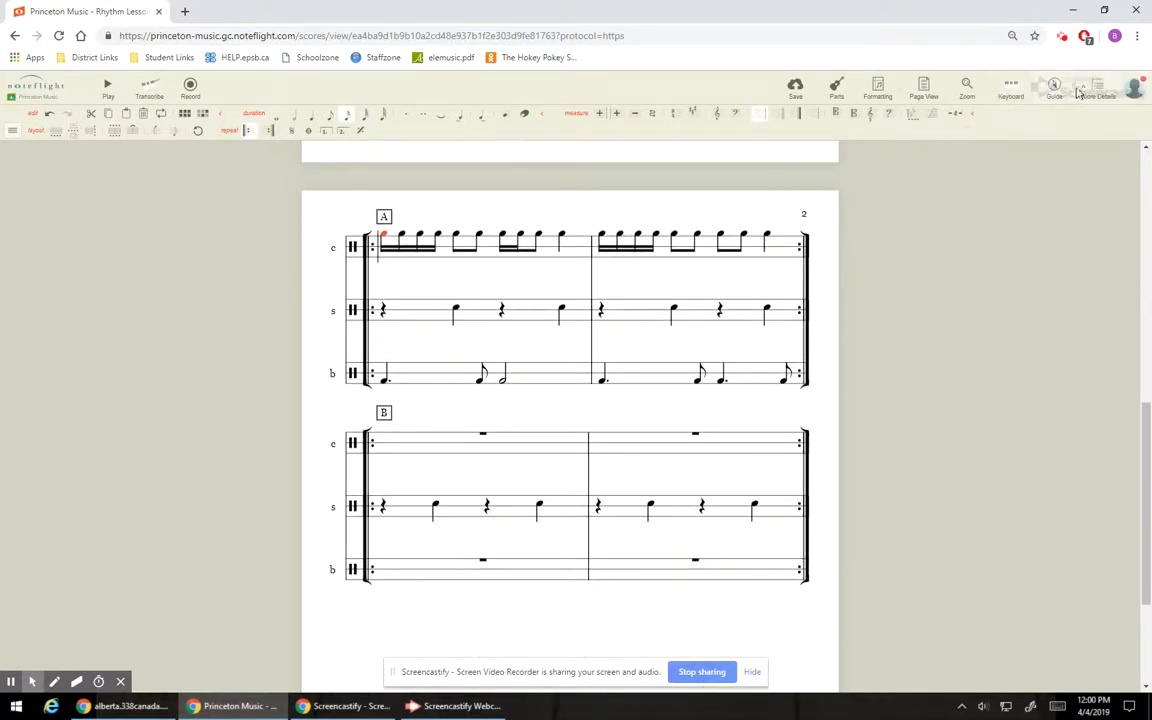
Open the score's details and turn in the Rhythm Lesson #3 assignment.
click(1097, 90)
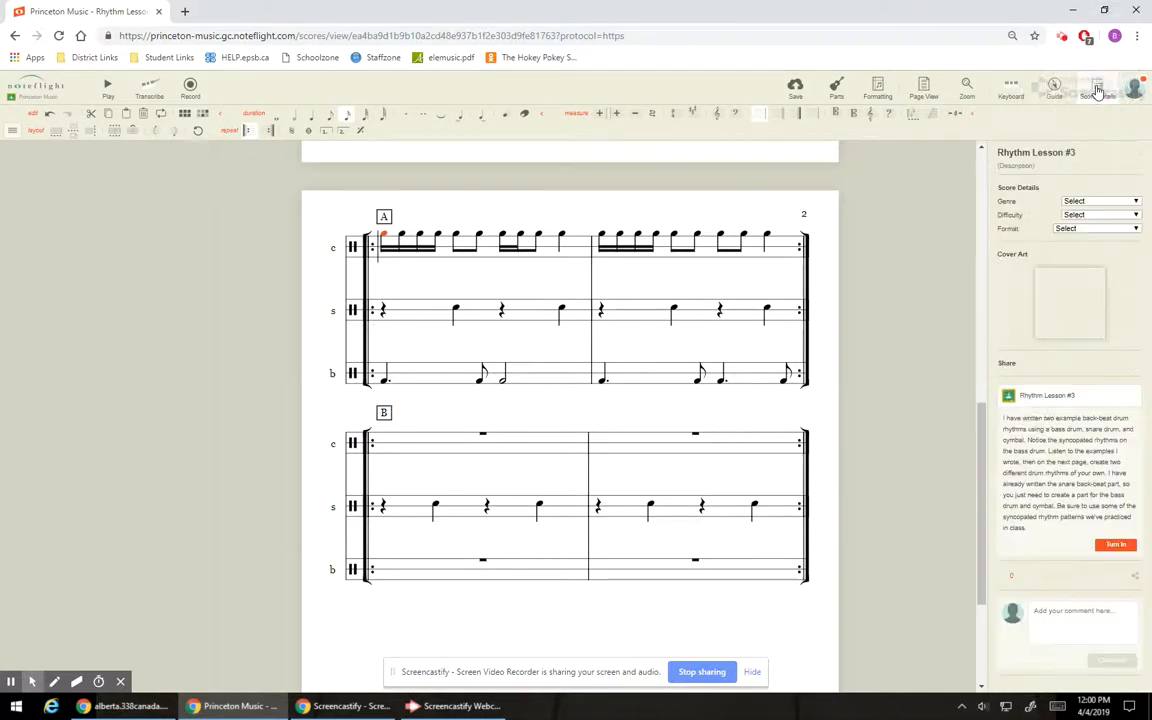
click(1116, 546)
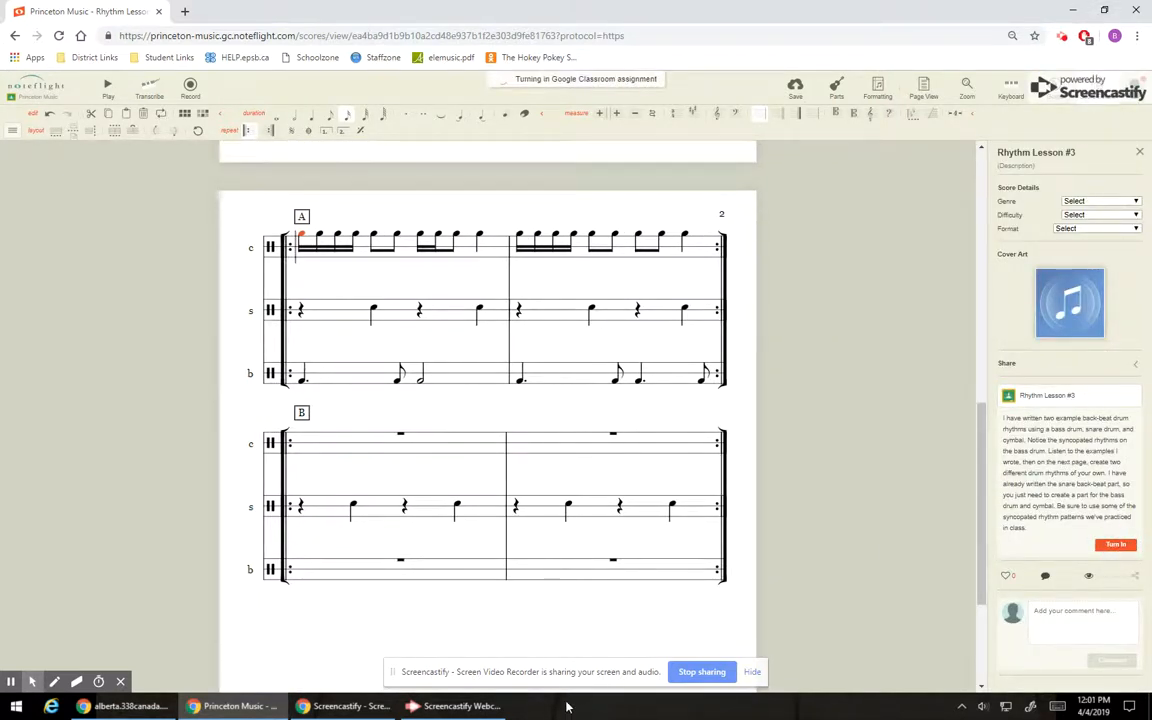